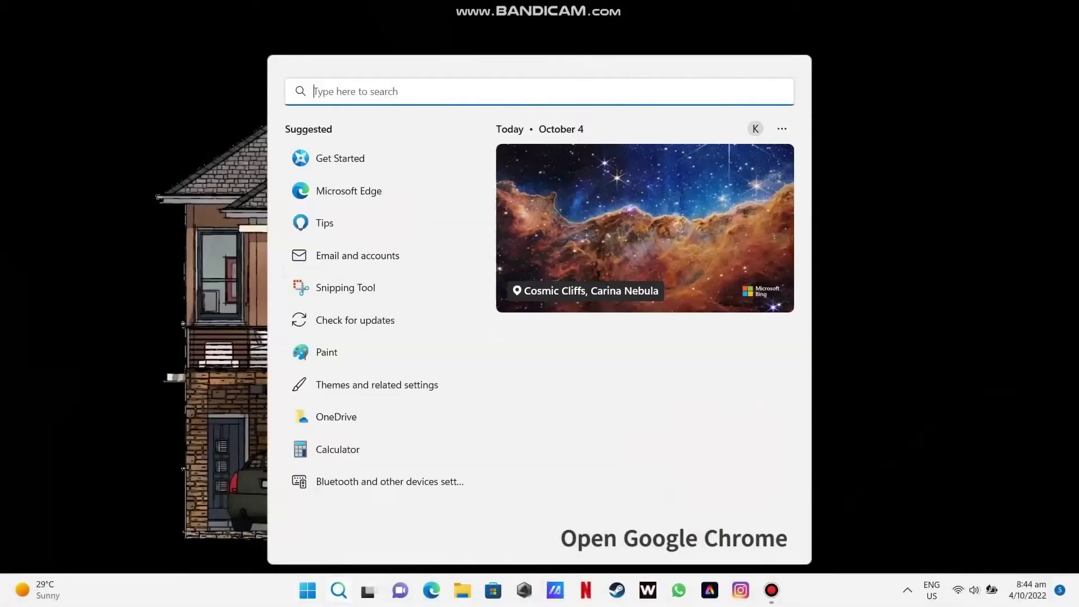
# Step: Open Google Chrome and search the web for "autocad eduactaion & student"
pyautogui.write('chr')
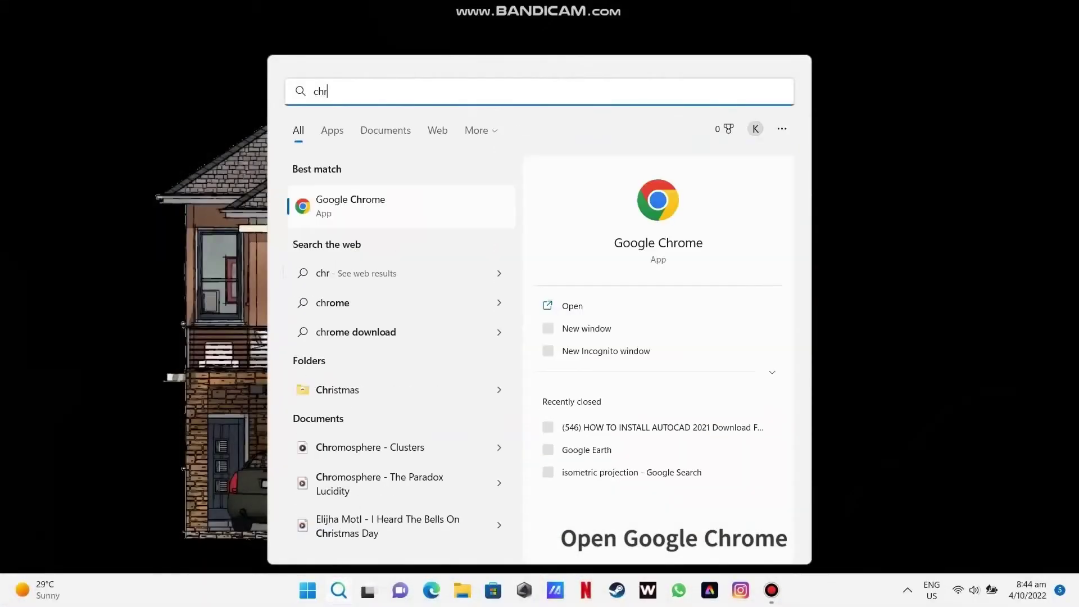
pyautogui.press('Return')
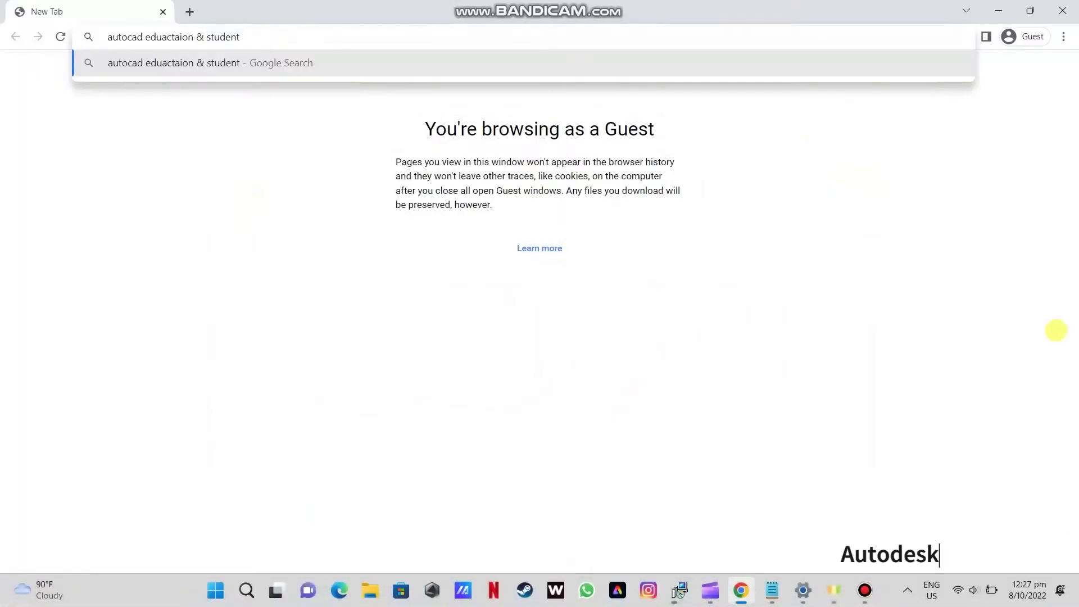
pyautogui.press('Return')
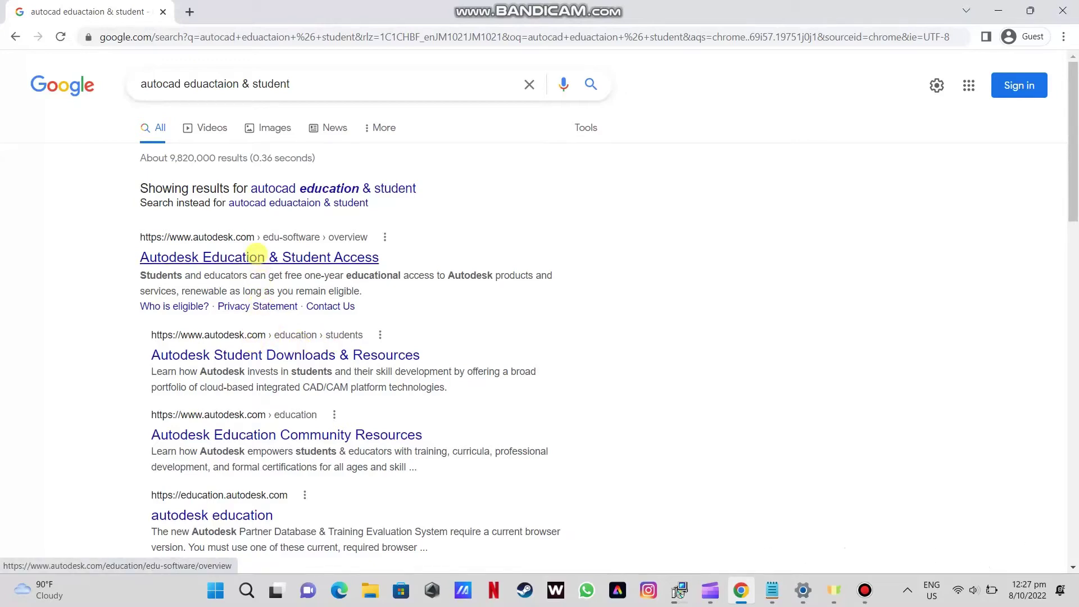
# Step: Open the Autodesk Student Downloads & Resources result and go to the Students section of the education site
pyautogui.click(258, 355)
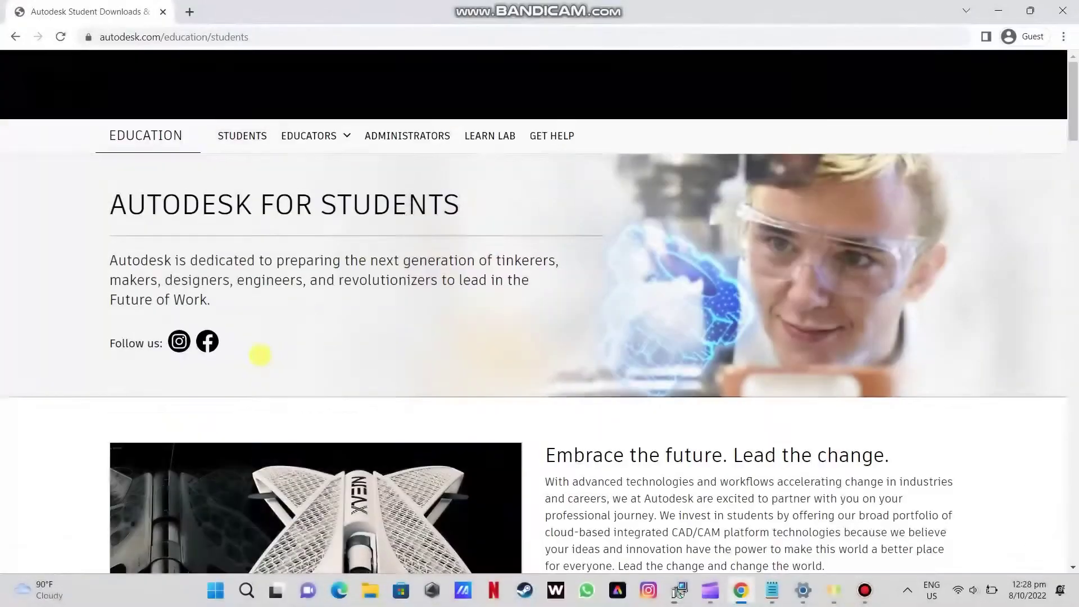
pyautogui.scroll(-5, 333, 304)
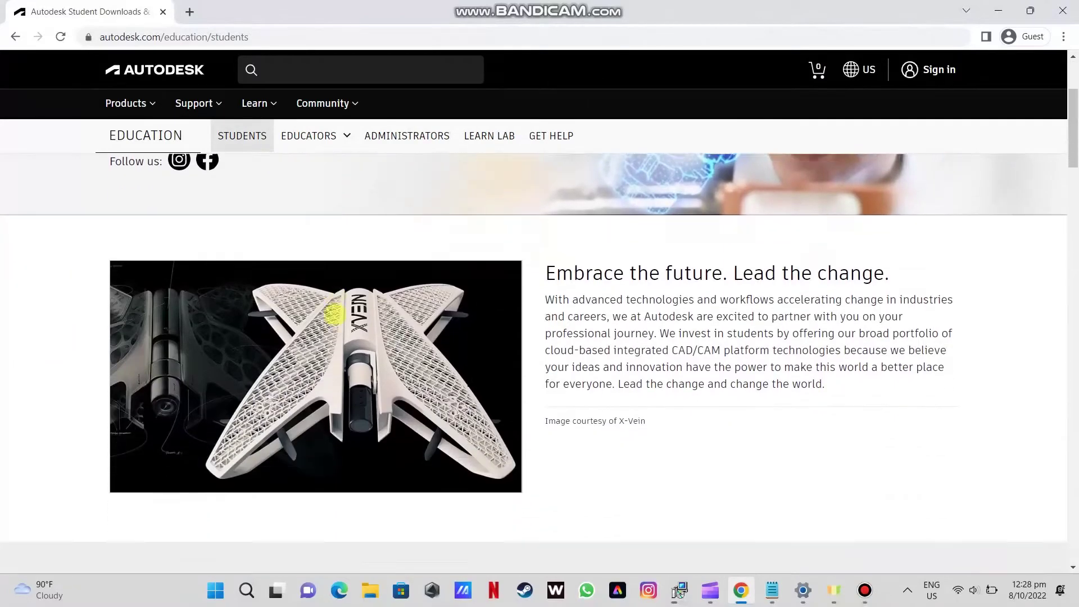
pyautogui.scroll(5, 335, 314)
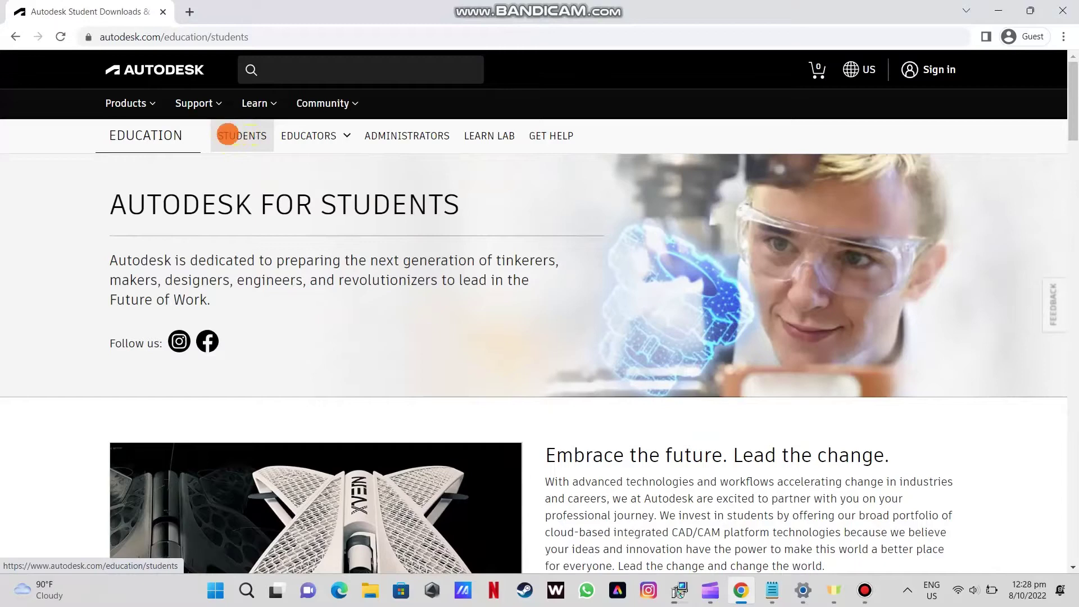
pyautogui.click(227, 135)
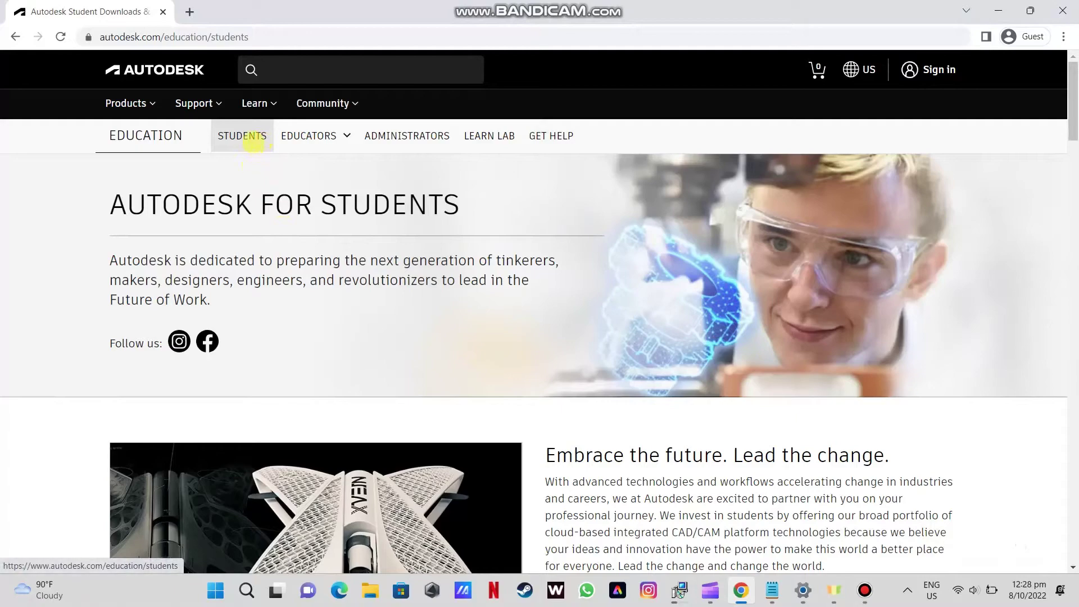
pyautogui.click(253, 143)
# Step: Open the listing of Autodesk professional products for students from the design and engineering skills section
pyautogui.scroll(-7, 278, 194)
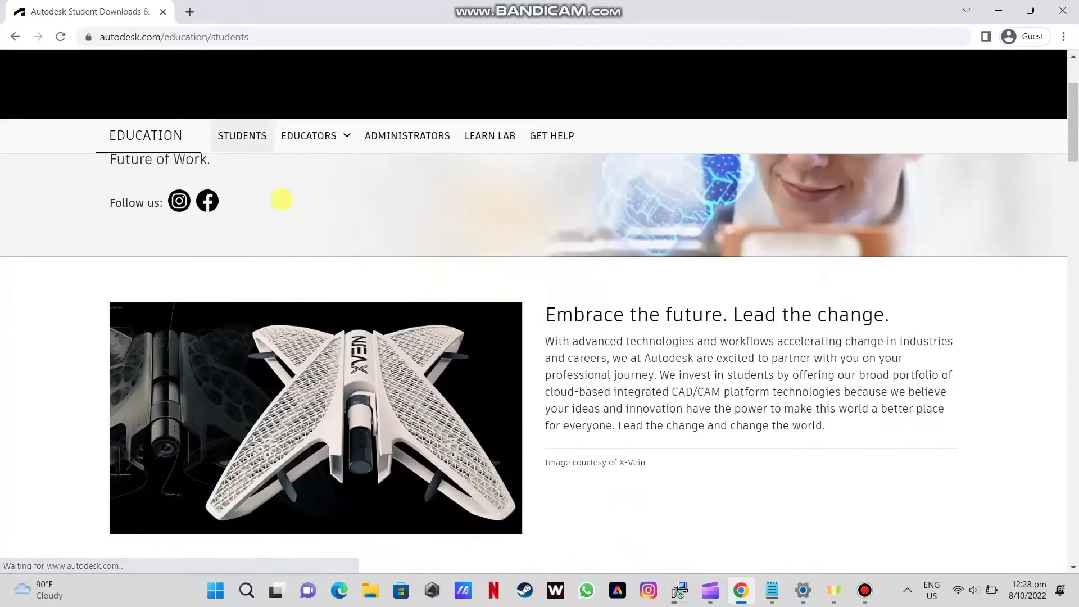
pyautogui.scroll(-15, 281, 198)
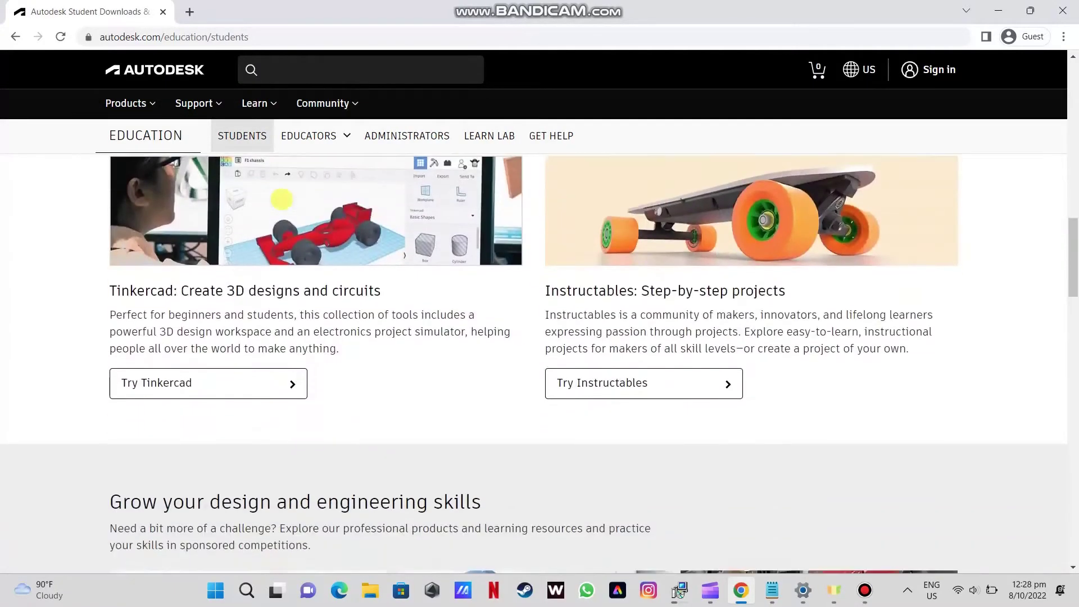
pyautogui.scroll(2, 396, 423)
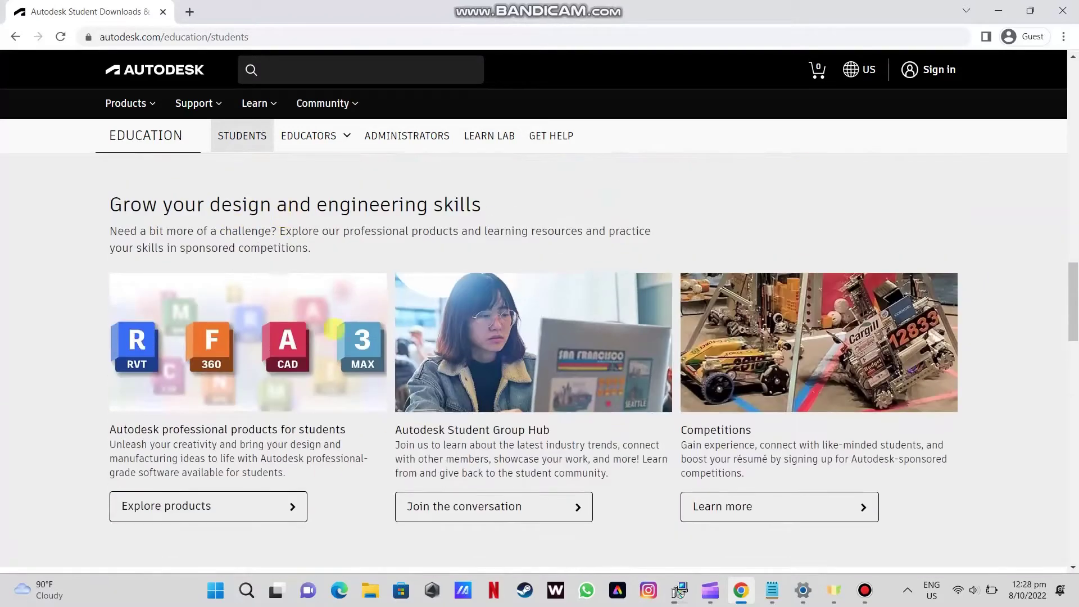
pyautogui.click(291, 506)
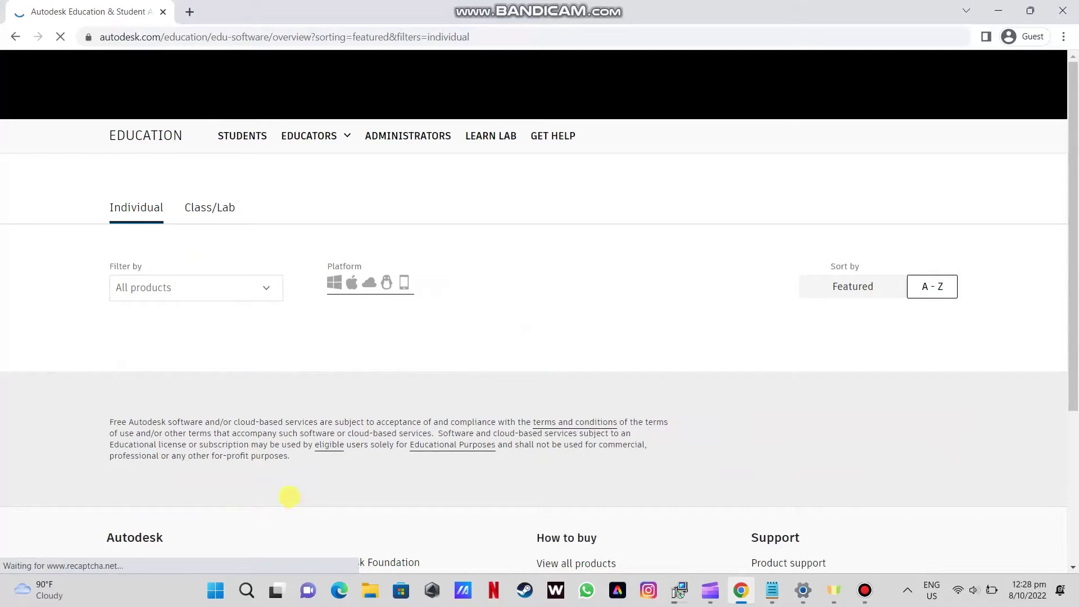
# Step: Start the educational access request for Autodesk products
pyautogui.scroll(-1, 356, 354)
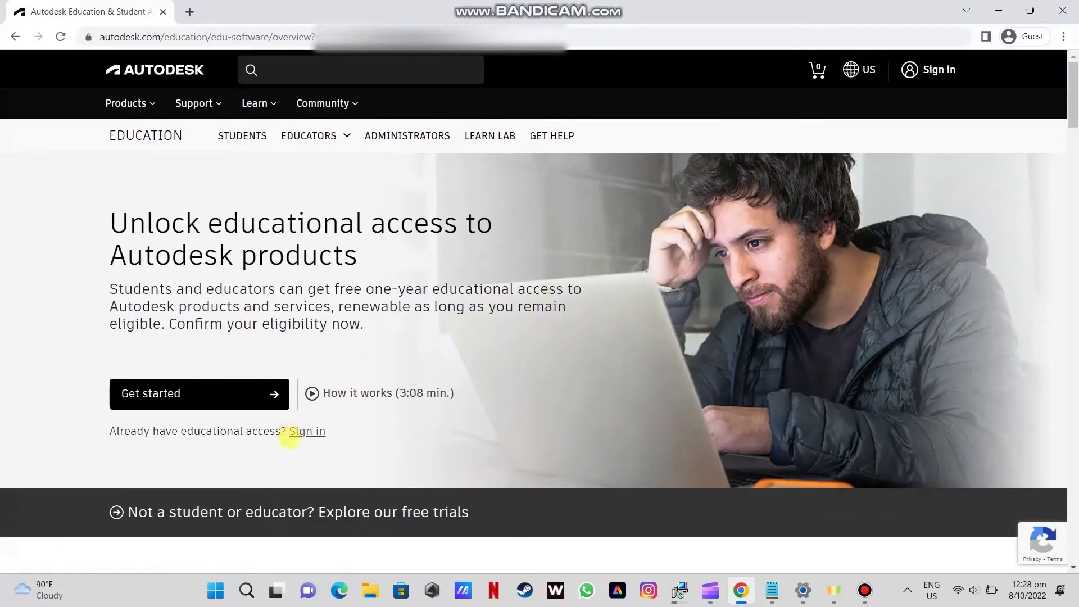
pyautogui.moveTo(284, 433); pyautogui.dragTo(337, 433)
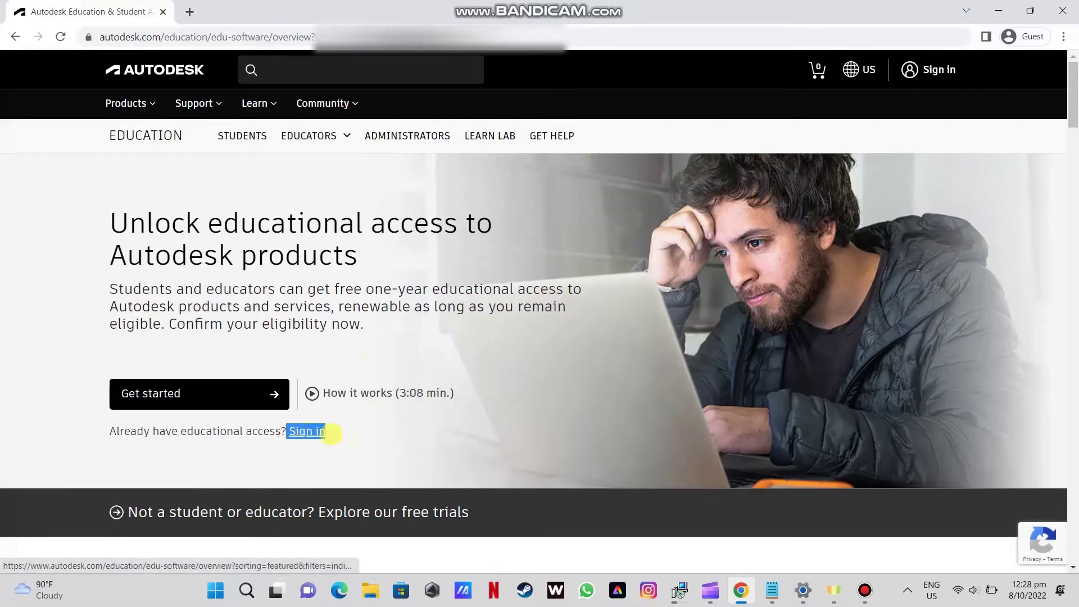
pyautogui.click(101, 453)
pyautogui.scroll(-2, 270, 433)
pyautogui.scroll(-2, 274, 430)
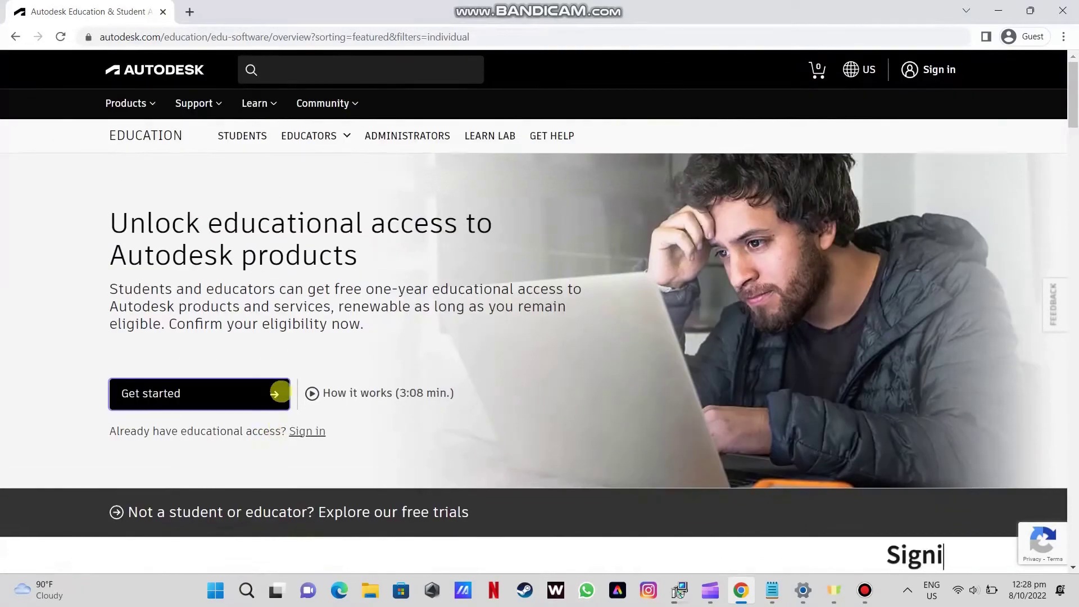
pyautogui.click(279, 393)
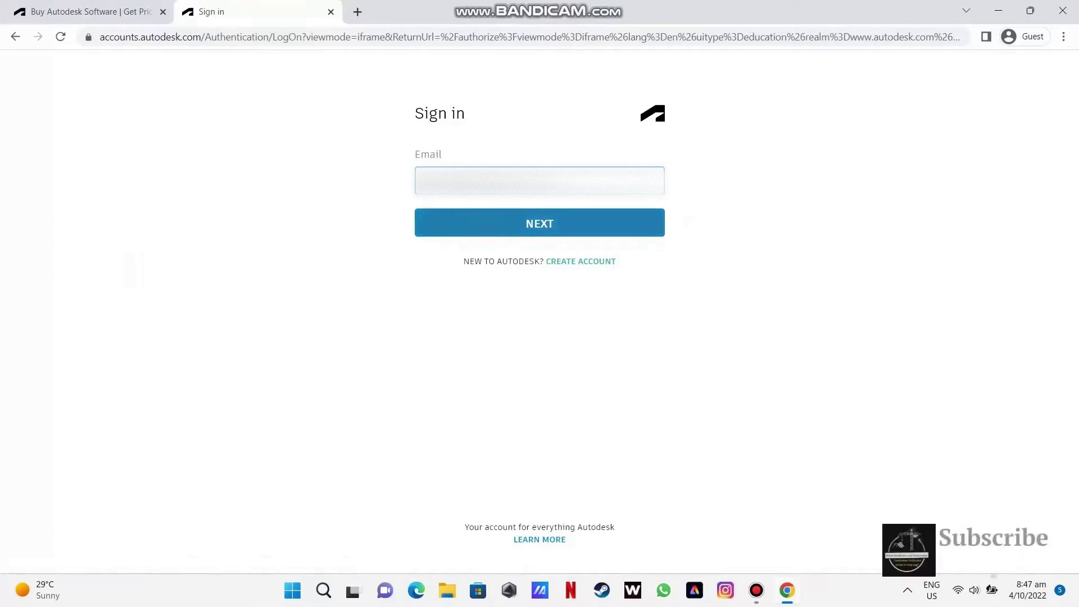
# Step: Open the registration form for a new Autodesk account and try to choose the educational institution's country
pyautogui.click(581, 261)
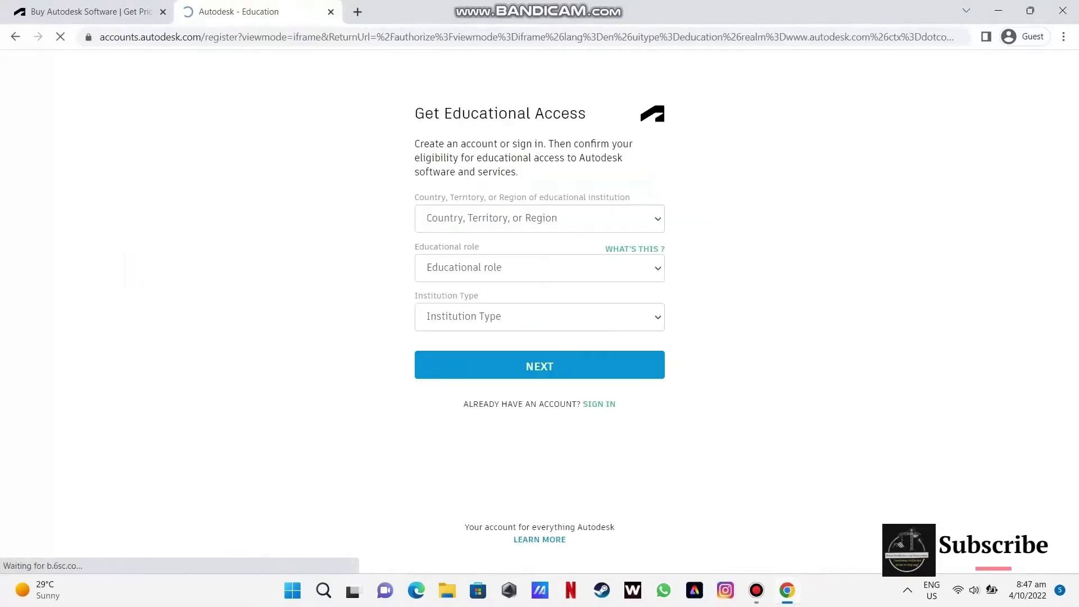
pyautogui.click(540, 218)
pyautogui.press('j')
# Step: Sign in to the existing Autodesk educational account with the account e-mail and password
pyautogui.click(306, 431)
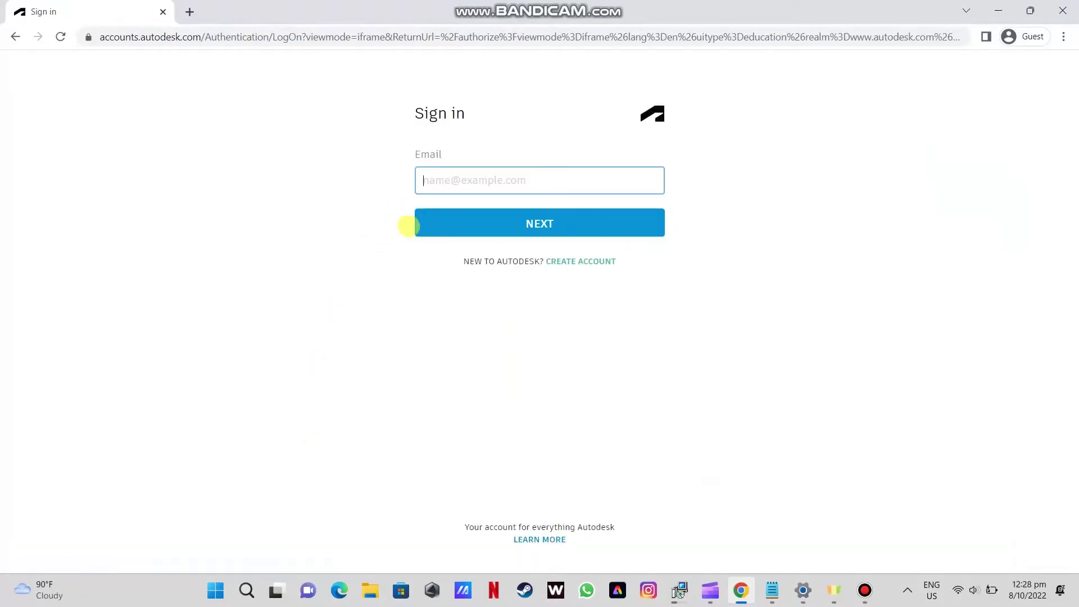
pyautogui.click(441, 176)
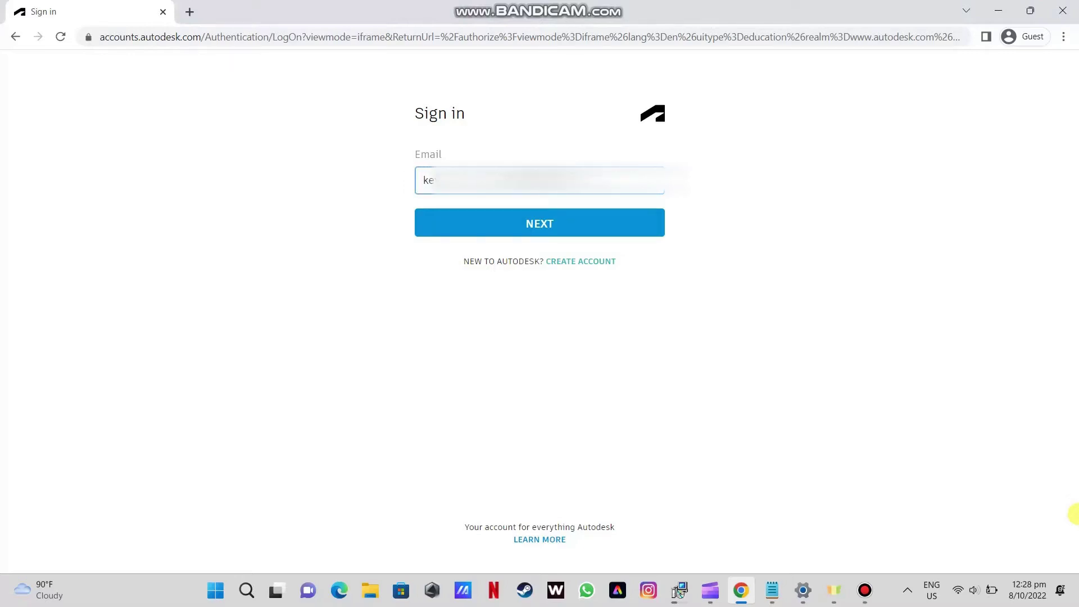
pyautogui.moveTo(572, 253); pyautogui.dragTo(568, 226)
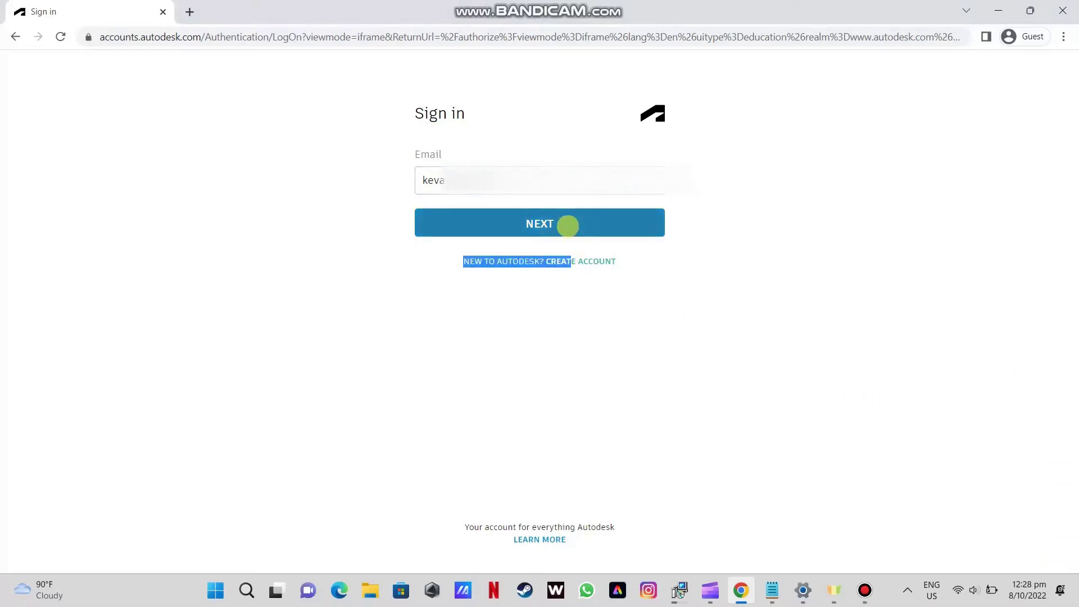
pyautogui.click(568, 225)
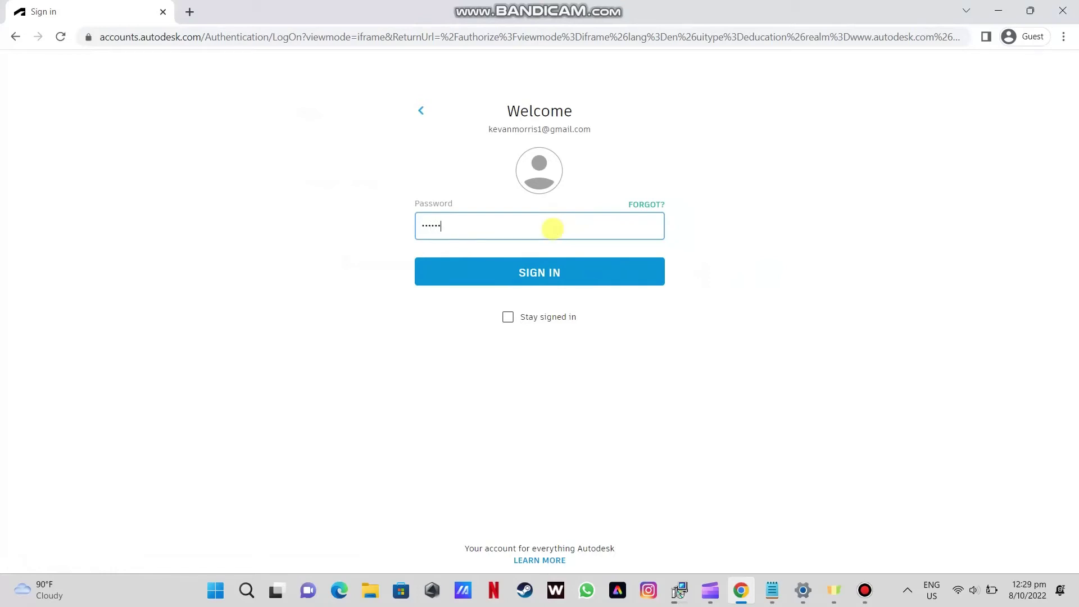
pyautogui.press('Return')
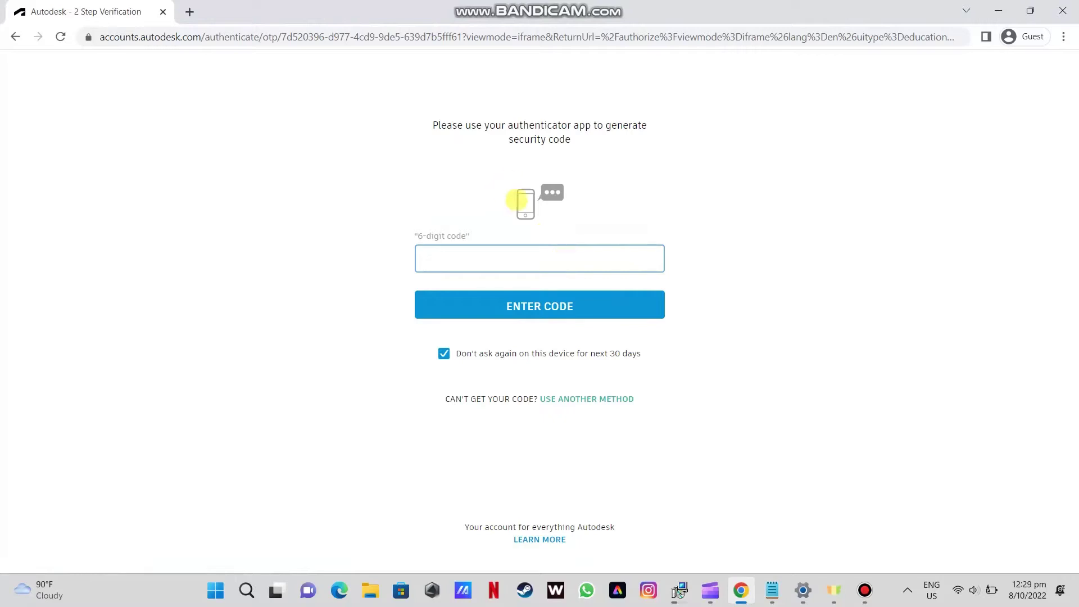
# Step: Have the security code sent by text message instead of the authenticator app, and submit the 6-digit verification code
pyautogui.click(559, 399)
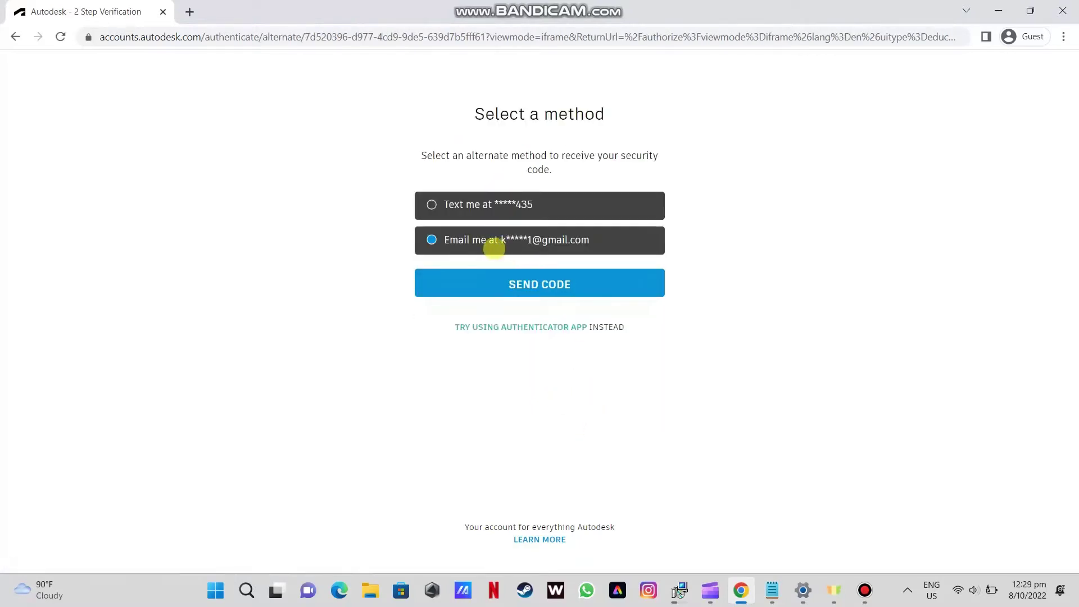
pyautogui.click(470, 205)
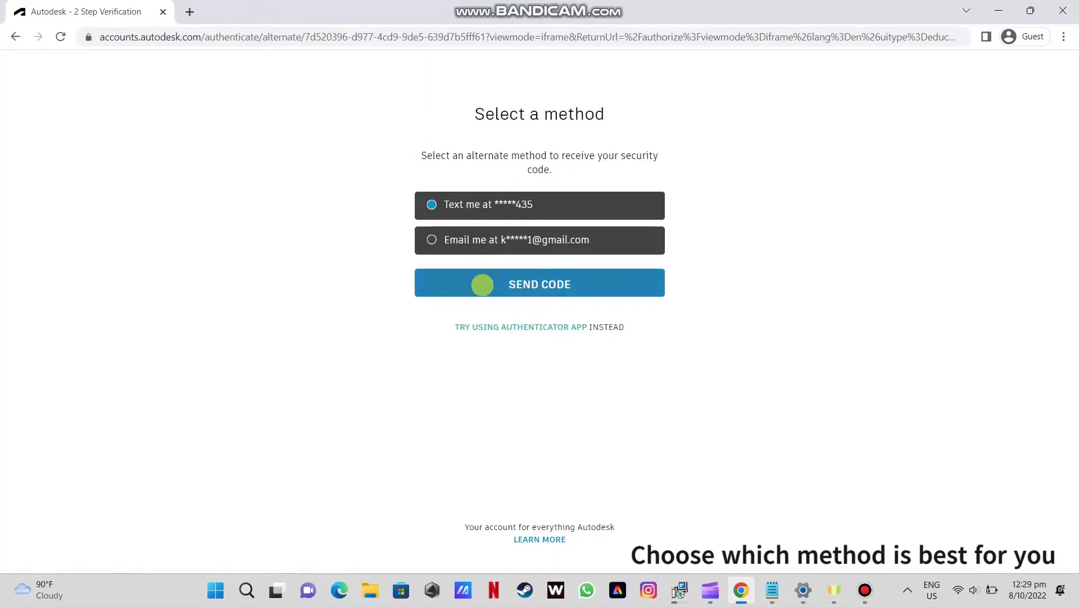
pyautogui.click(482, 285)
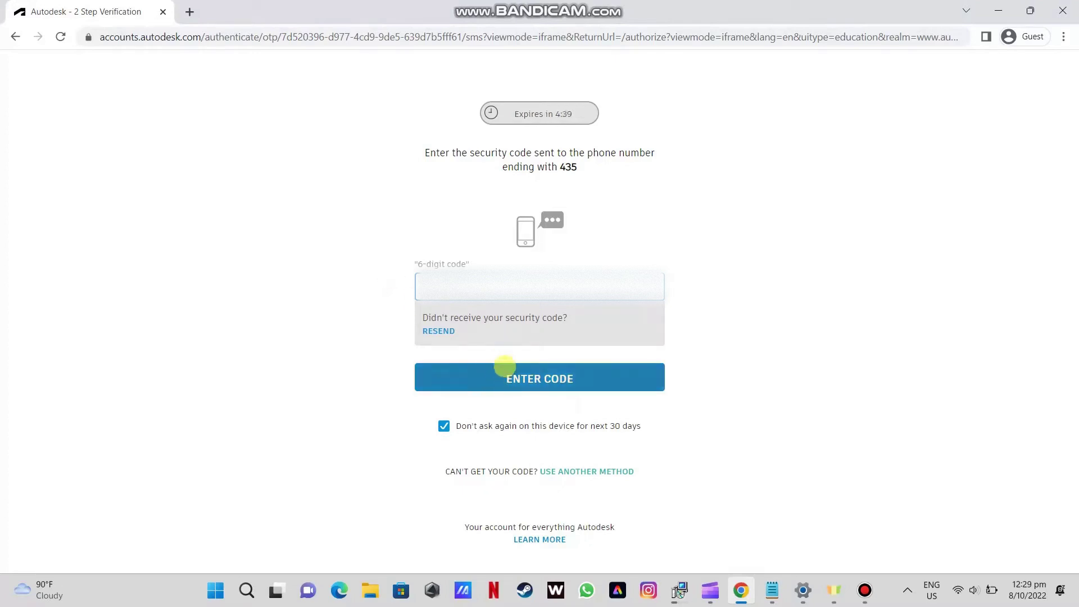
pyautogui.click(507, 387)
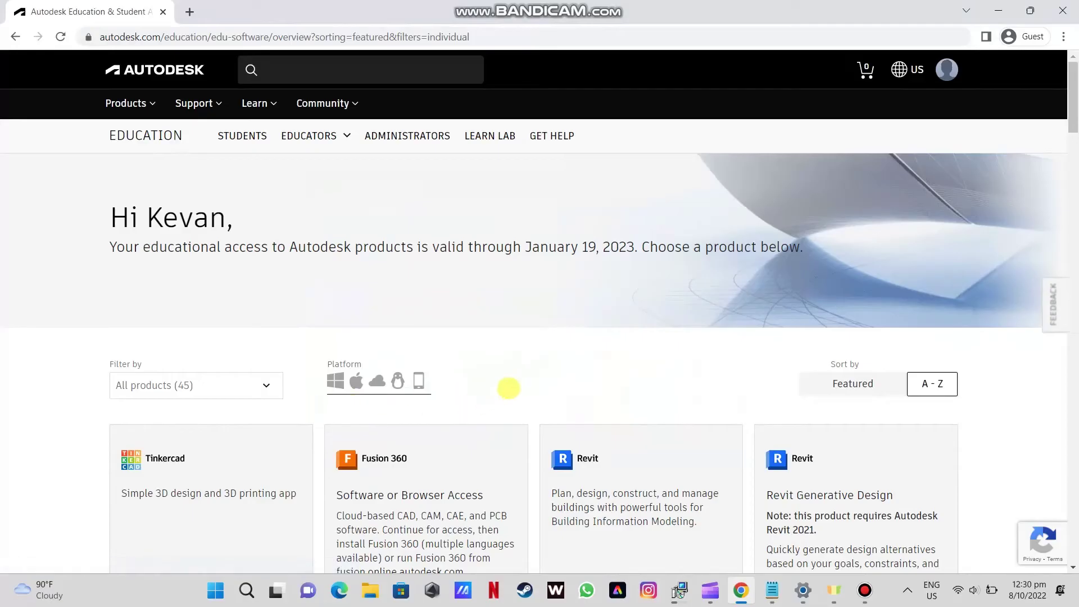
# Step: Select version 2022 of Revit for Windows in English and download its installer, accepting the Autodesk terms of use
pyautogui.scroll(-4, 509, 386)
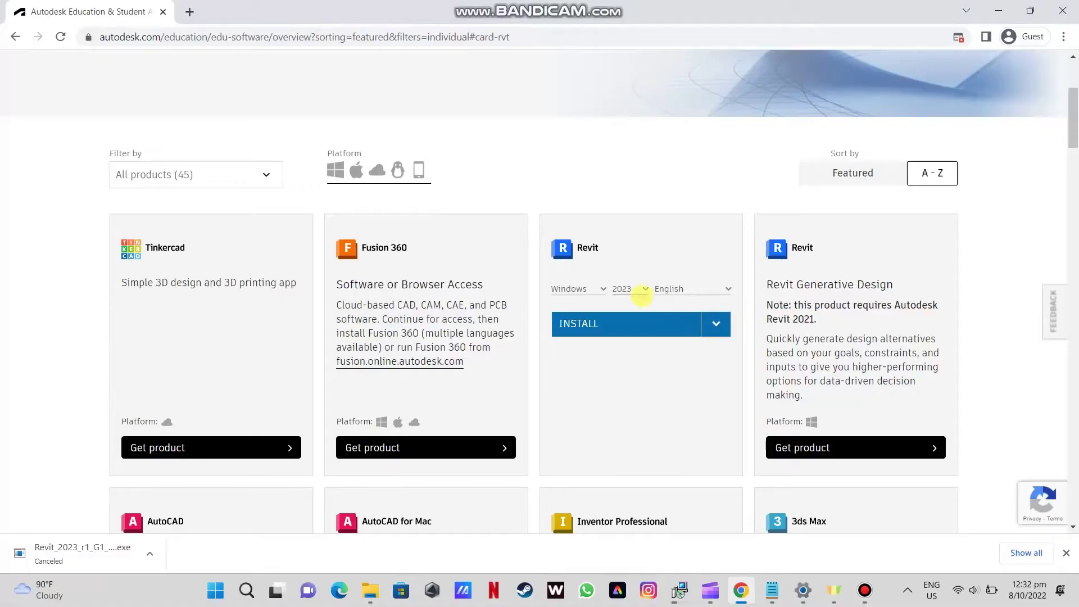
pyautogui.click(642, 288)
pyautogui.click(624, 327)
pyautogui.click(717, 325)
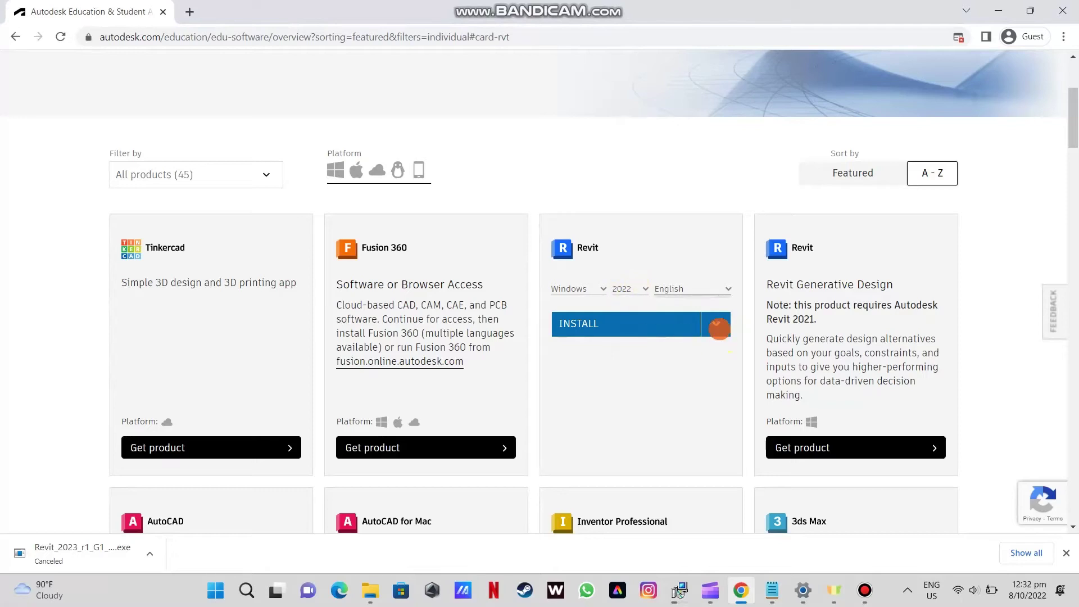
pyautogui.click(659, 328)
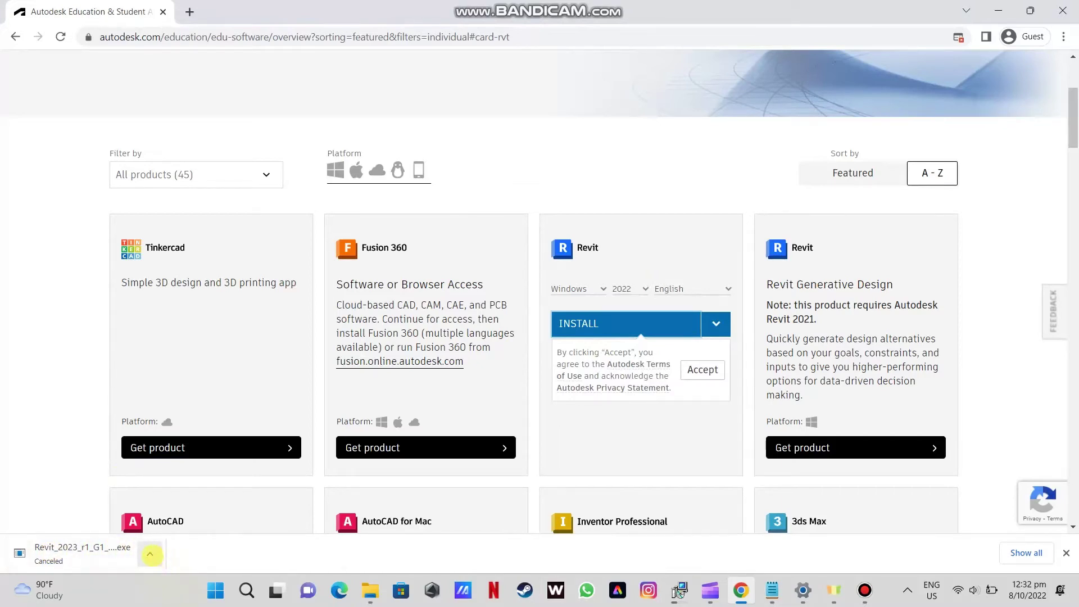
pyautogui.click(715, 365)
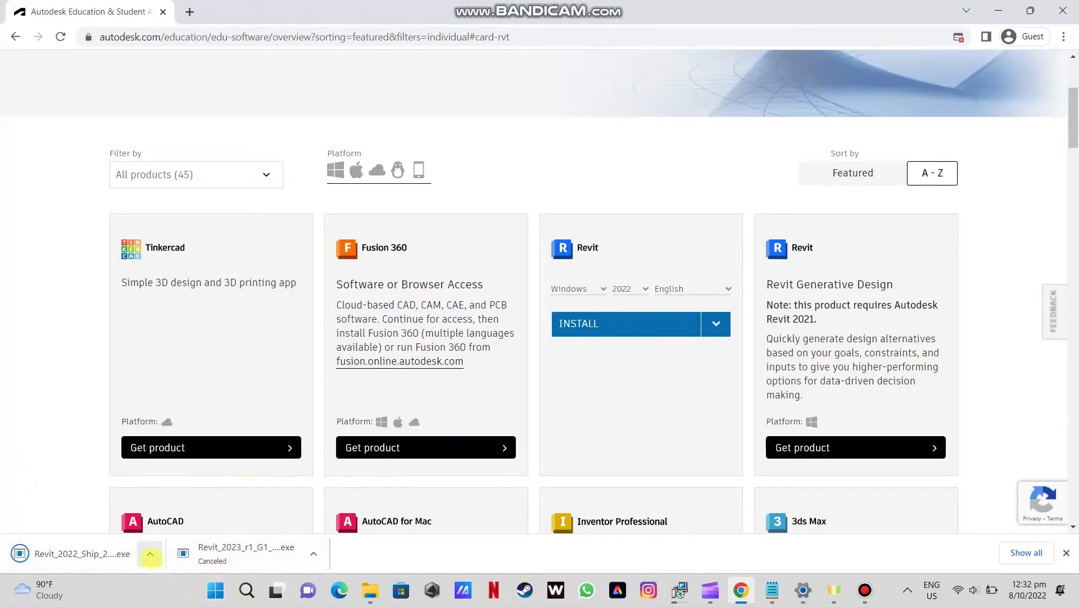
# Step: Open the downloaded Revit 2022 installer and allow it to run
pyautogui.click(150, 556)
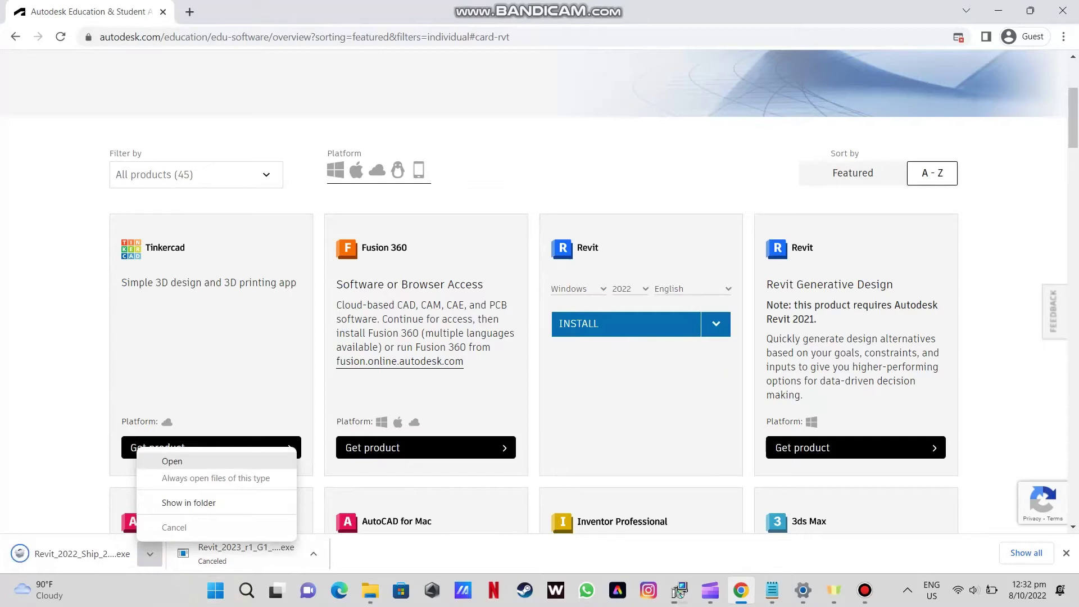
pyautogui.click(179, 461)
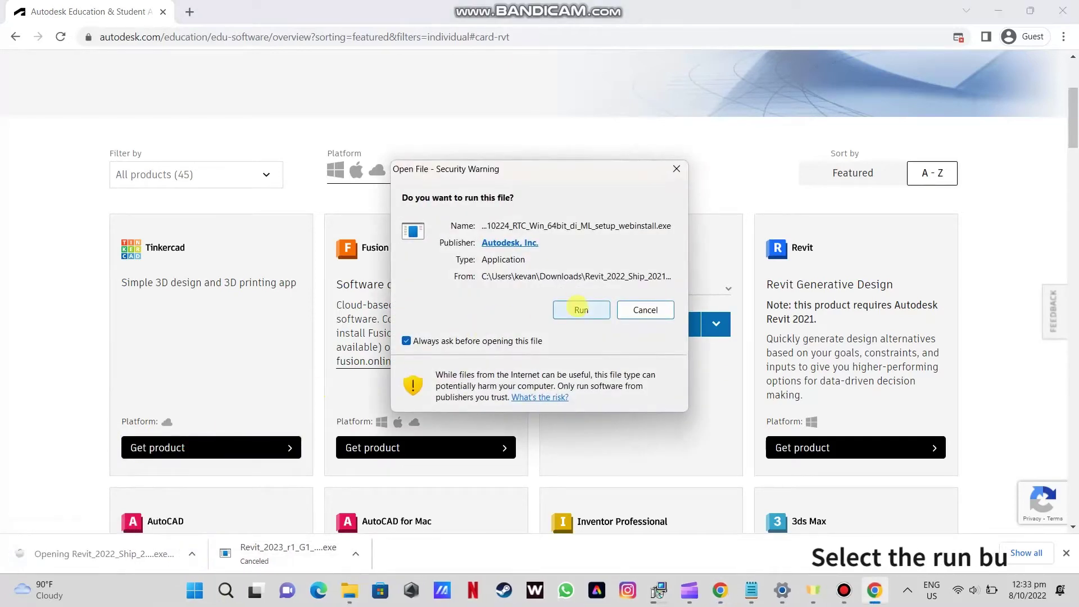
pyautogui.click(581, 309)
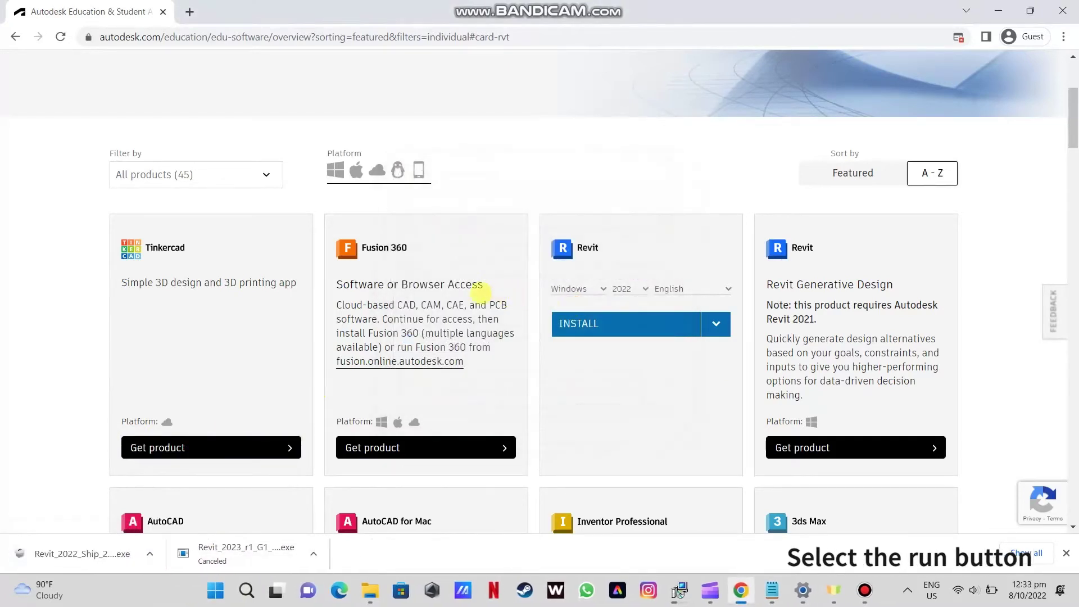
# Step: Search the web in a new tab for "System requirements for Revit 2021 products" and open the Diatec article from the results
pyautogui.click(189, 12)
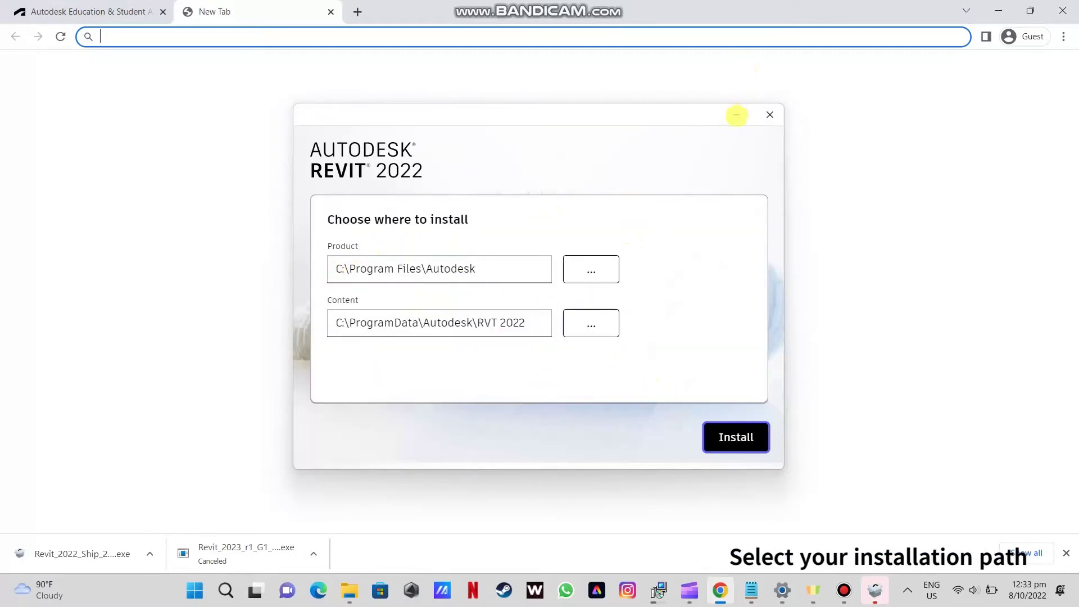
pyautogui.click(737, 115)
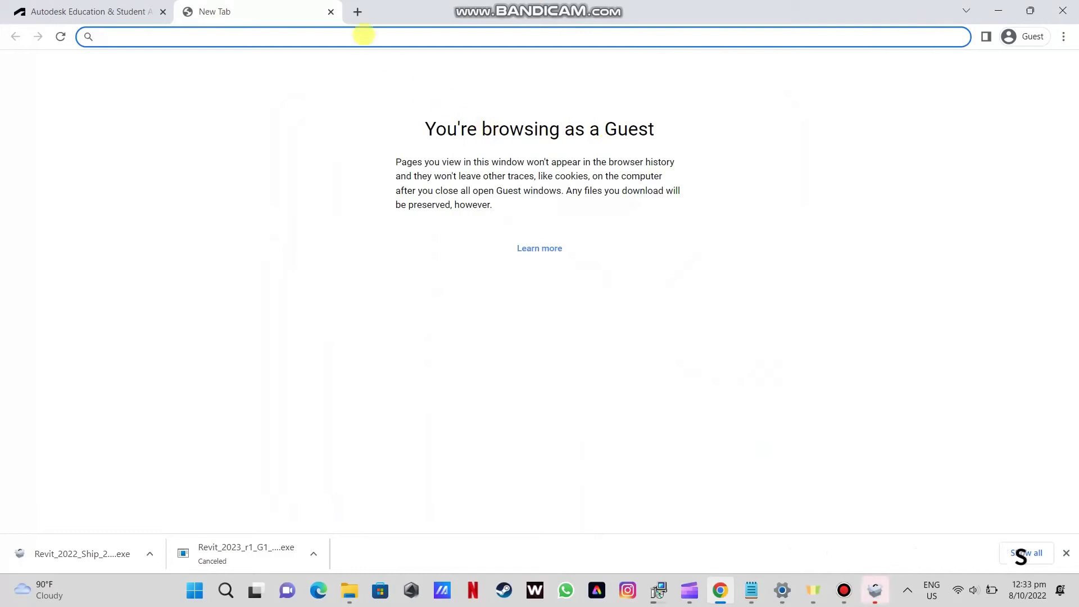
pyautogui.click(366, 36)
pyautogui.rightClick(360, 36)
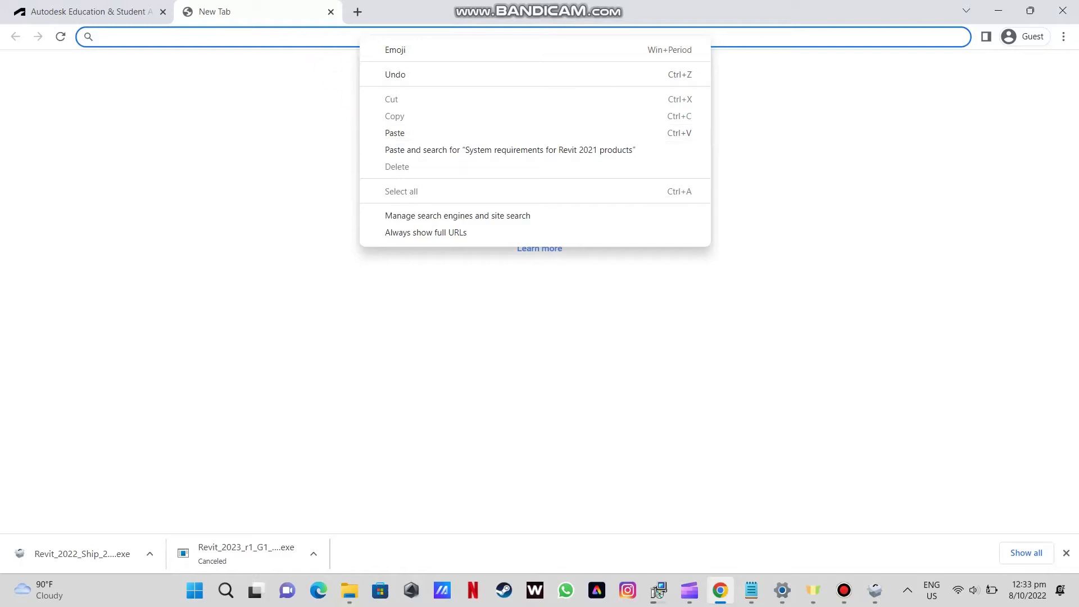
pyautogui.press('Escape')
pyautogui.write('System requirements for Revit 2021 products')
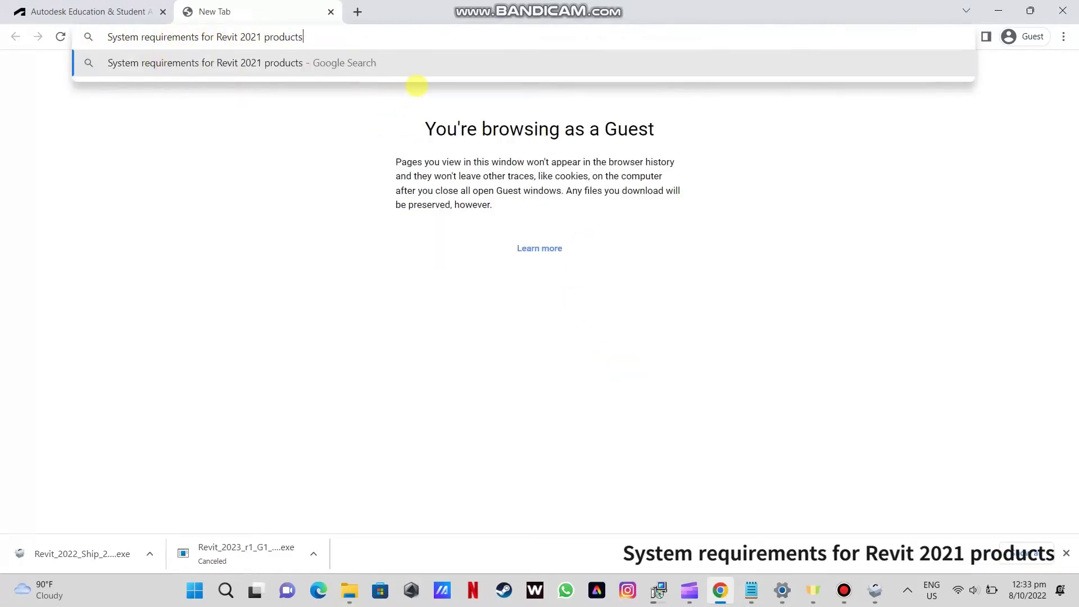
pyautogui.press('Return')
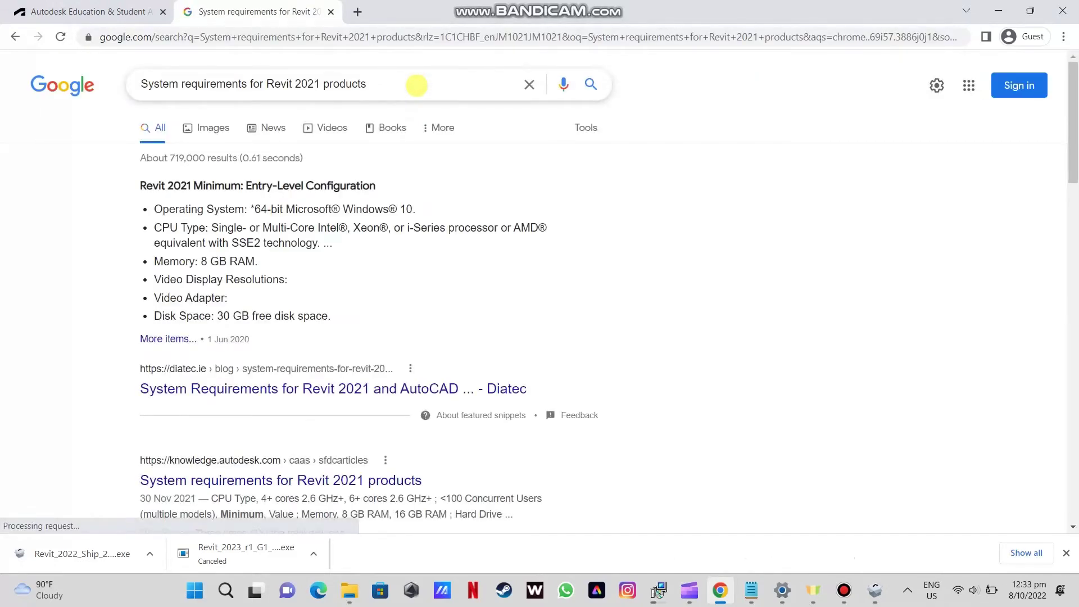
pyautogui.click(167, 389)
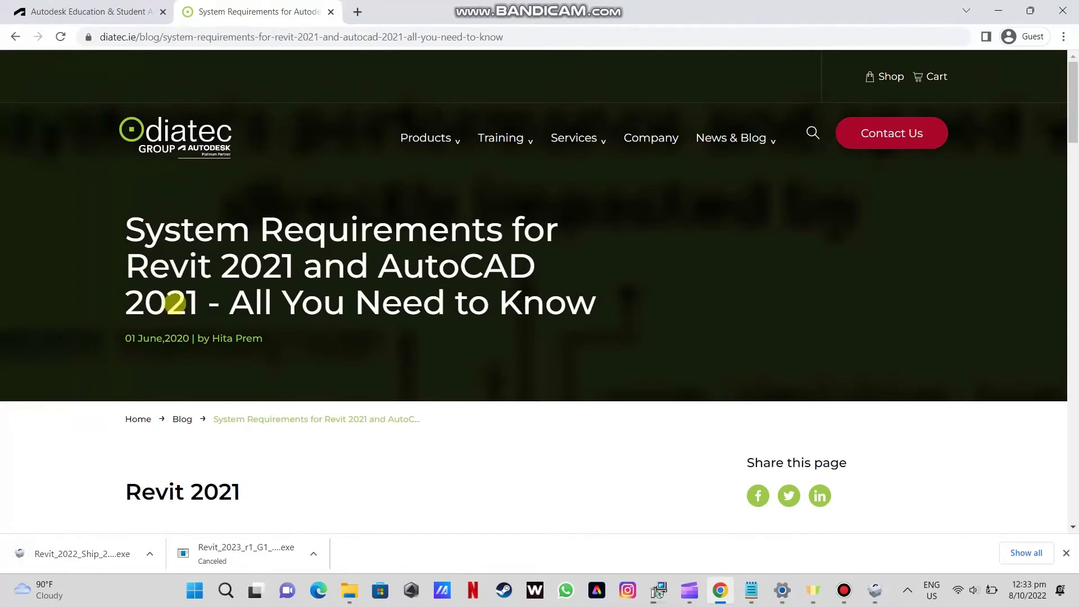
# Step: Examine the Revit 2021 minimum entry-level requirements in the article, especially disk space, memory and operating system
pyautogui.scroll(-10, 199, 277)
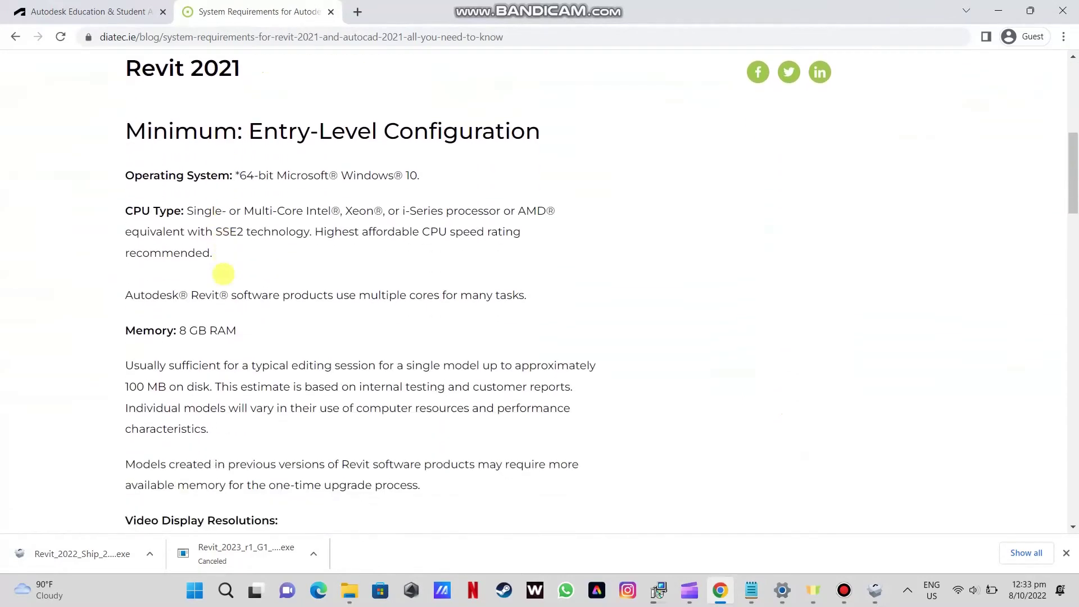
pyautogui.scroll(-3, 224, 275)
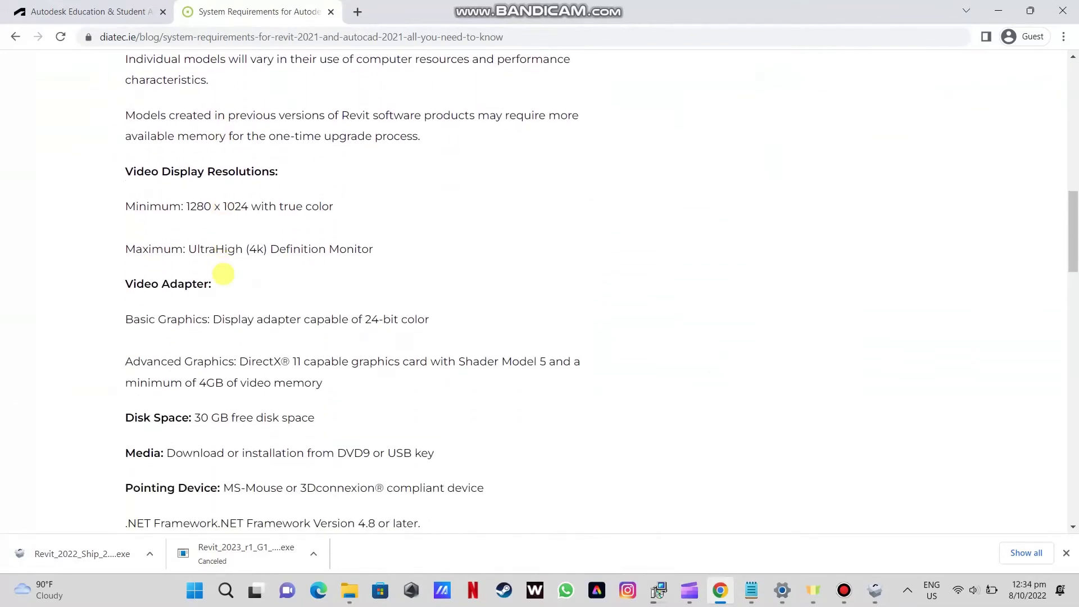
pyautogui.scroll(-1, 222, 279)
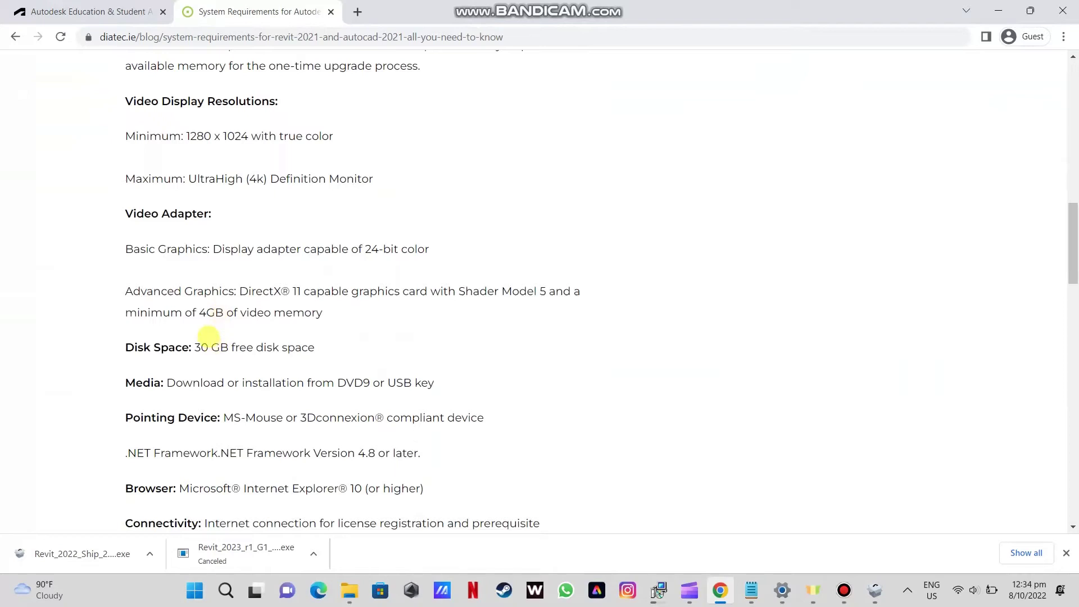
pyautogui.moveTo(196, 347); pyautogui.dragTo(315, 349)
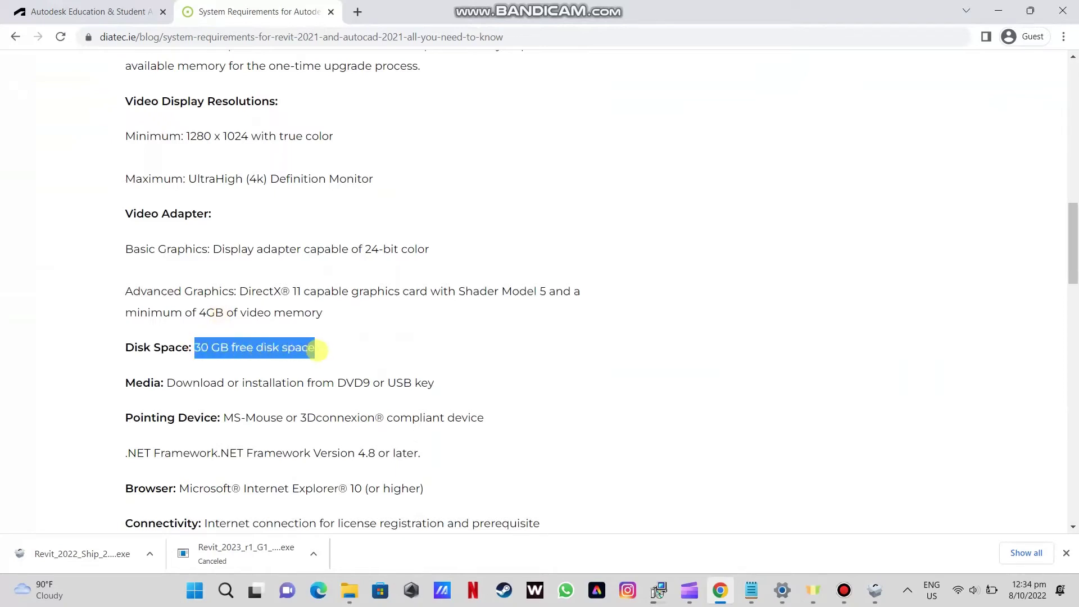
pyautogui.scroll(5, 316, 349)
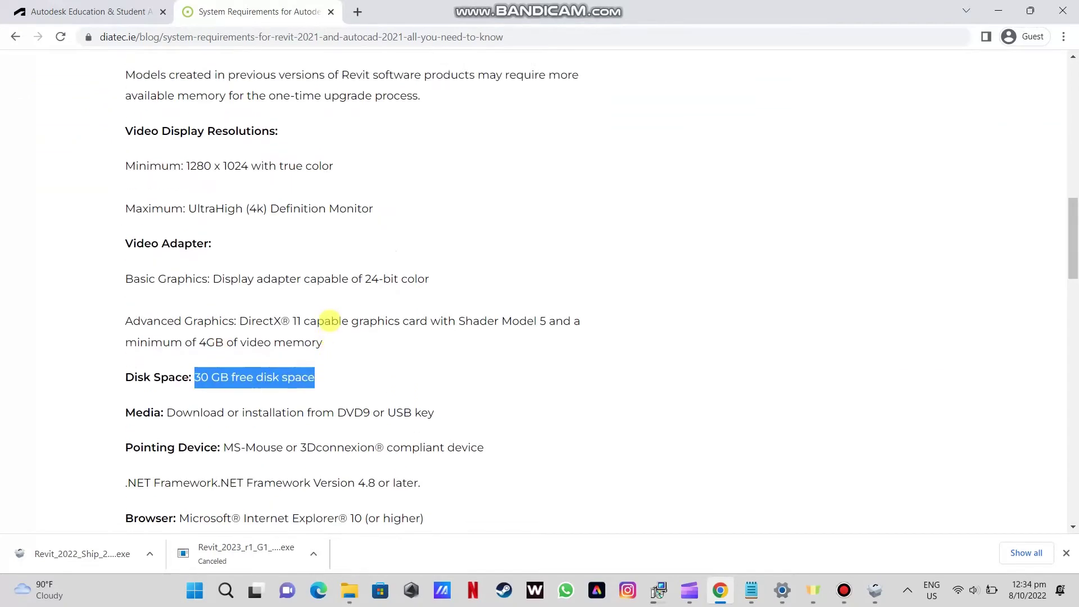
pyautogui.moveTo(187, 264); pyautogui.dragTo(268, 261)
pyautogui.click(44, 240)
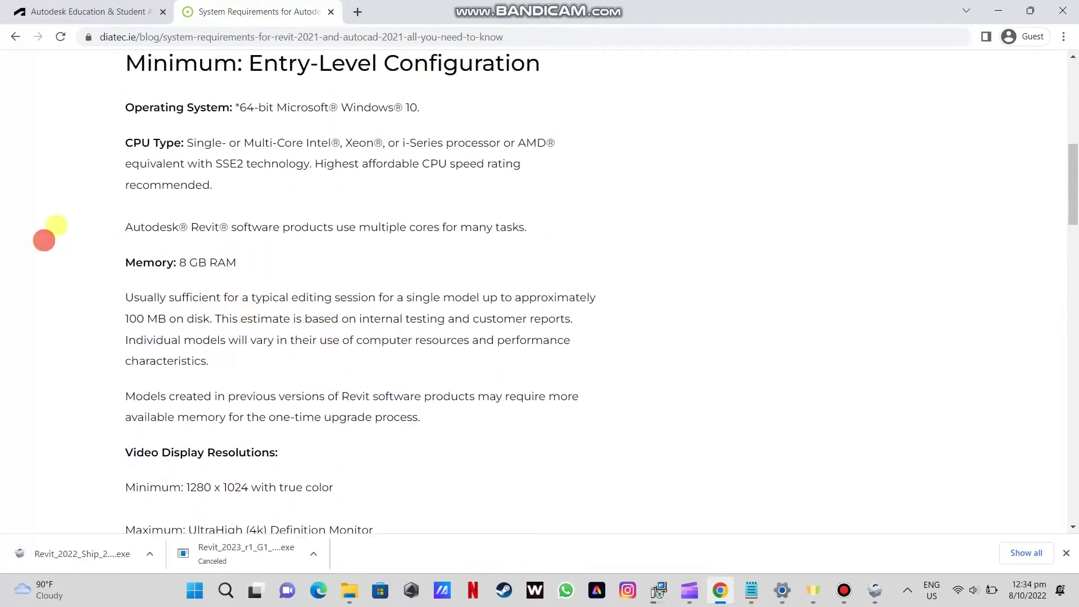
pyautogui.moveTo(237, 108); pyautogui.dragTo(439, 109)
pyautogui.click(48, 153)
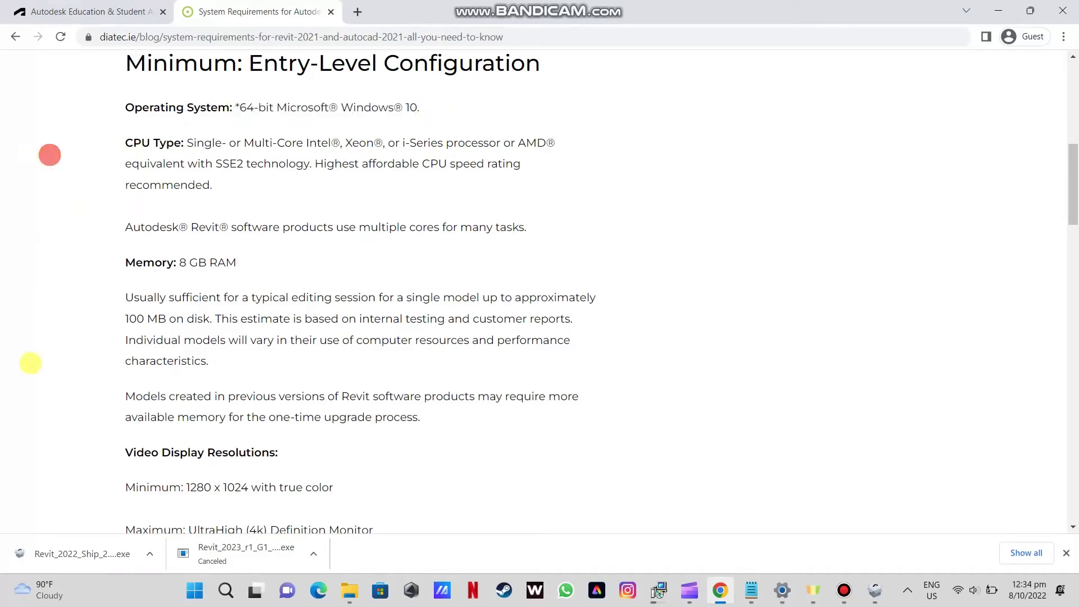
# Step: Check the computer's installed RAM, system type and Windows edition in the system information, and open File Explorer at This PC
pyautogui.rightClick(194, 591)
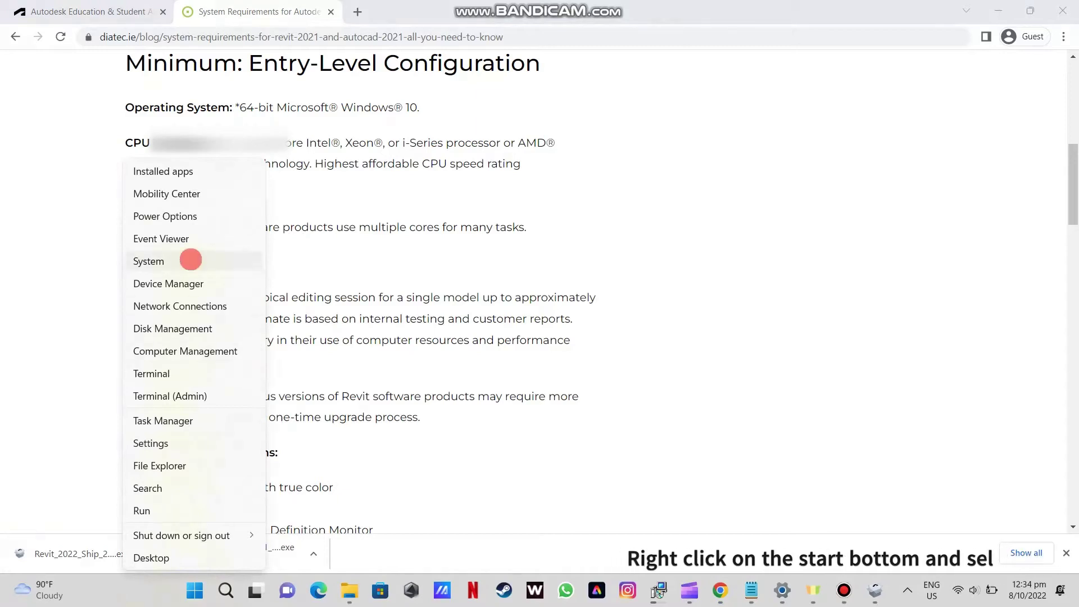
pyautogui.click(185, 262)
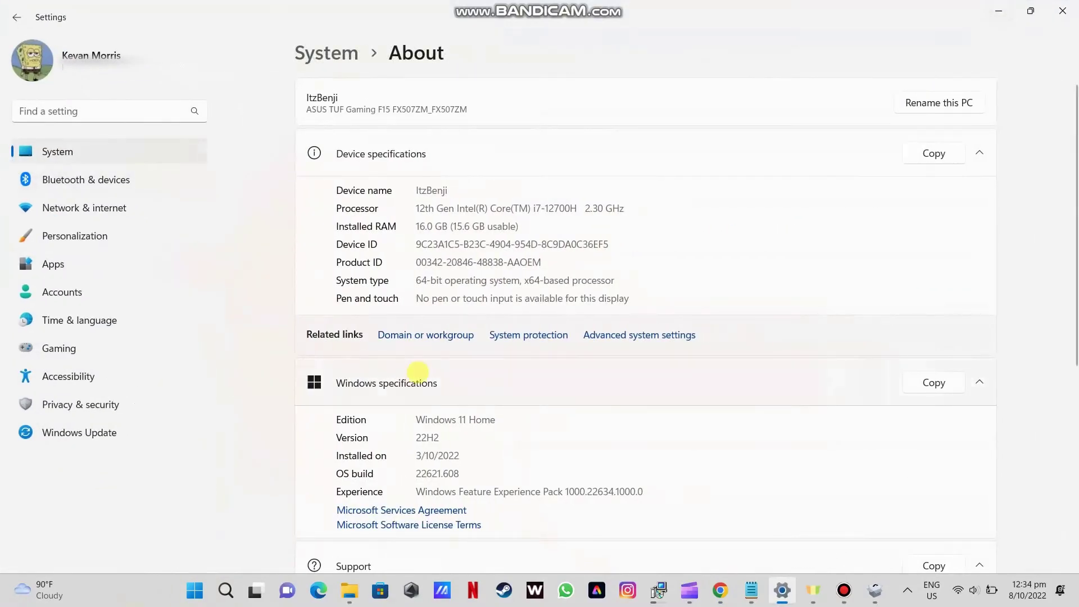
pyautogui.moveTo(416, 225); pyautogui.dragTo(520, 225)
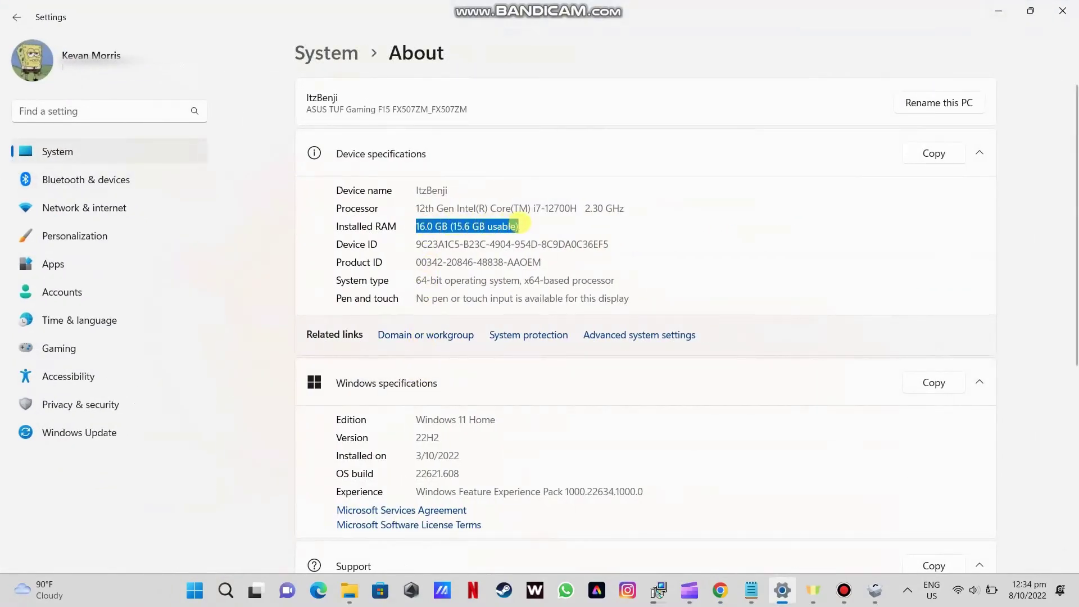
pyautogui.moveTo(416, 280); pyautogui.dragTo(602, 271)
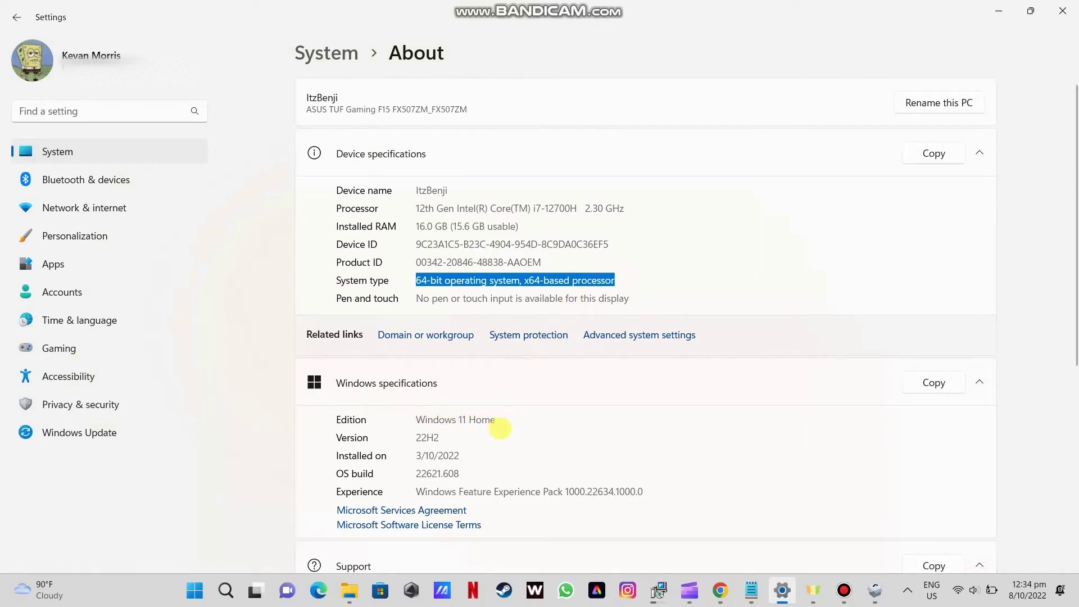
pyautogui.moveTo(497, 421); pyautogui.dragTo(406, 419)
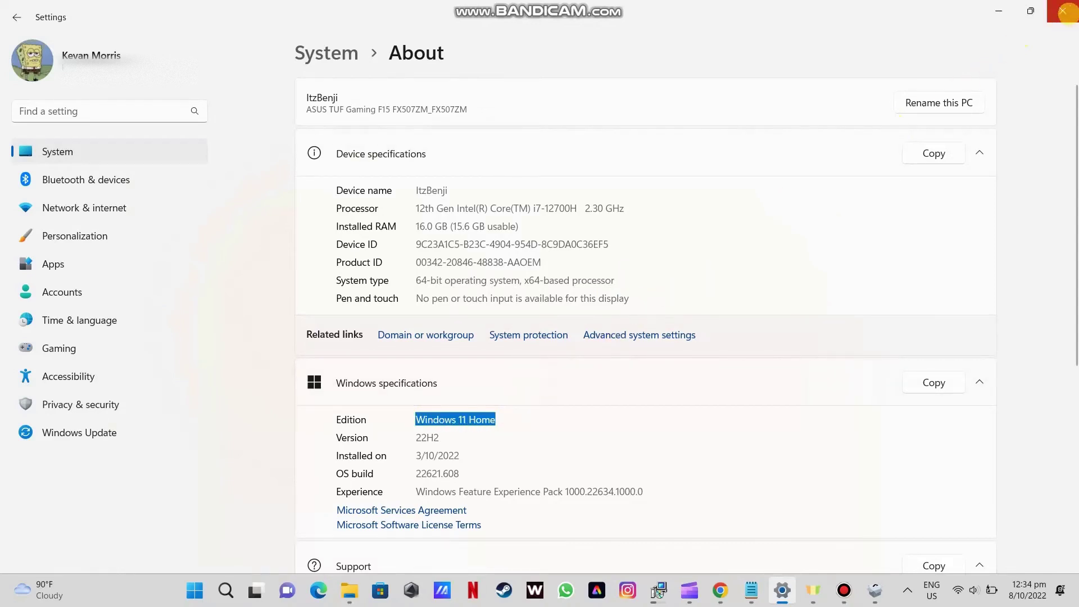
pyautogui.click(1063, 11)
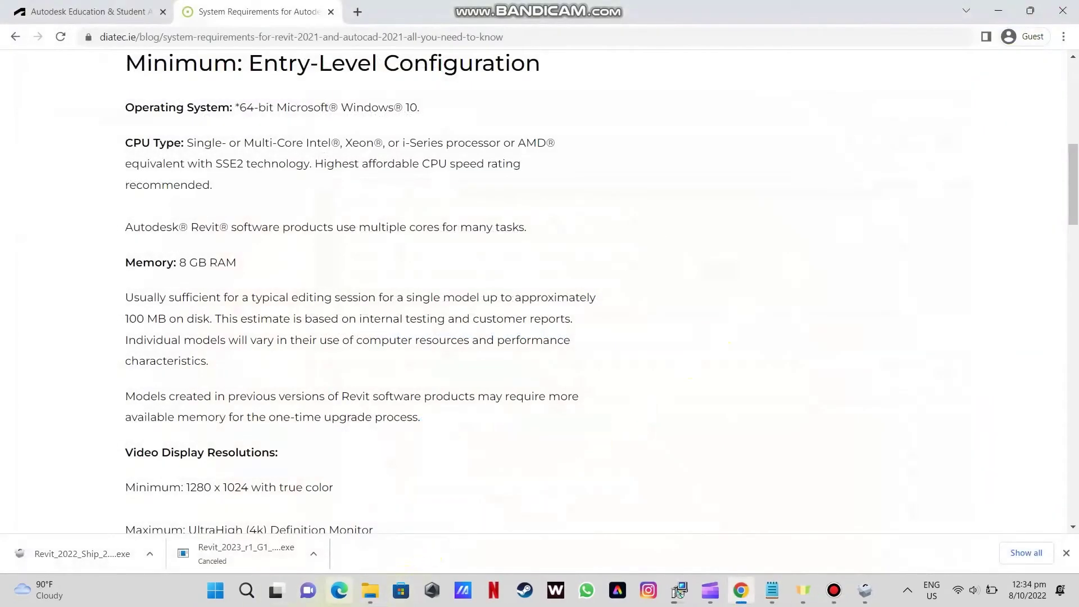
pyautogui.rightClick(370, 591)
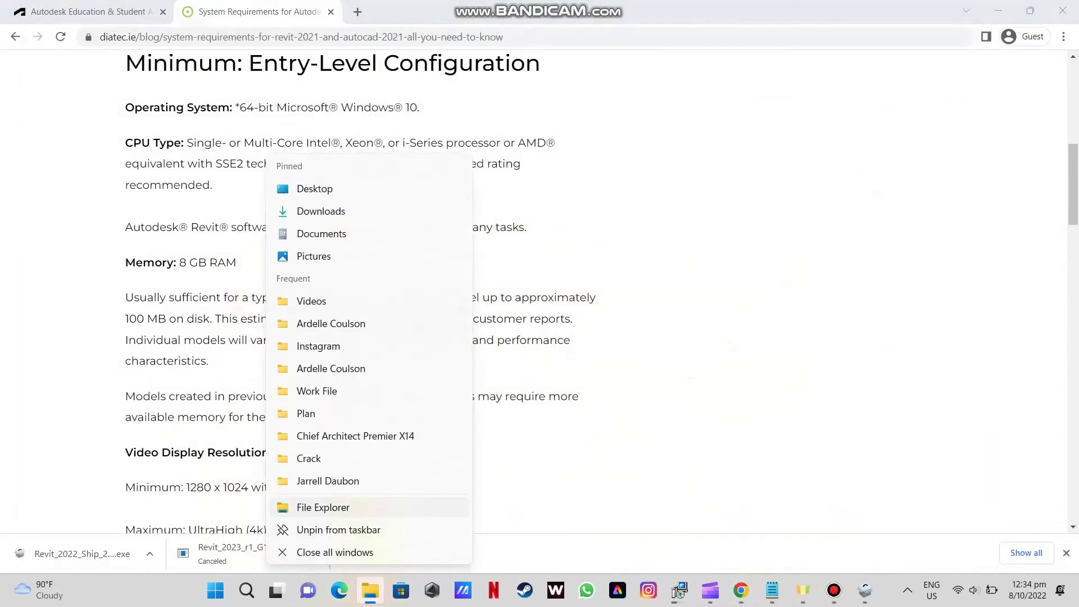
pyautogui.click(347, 508)
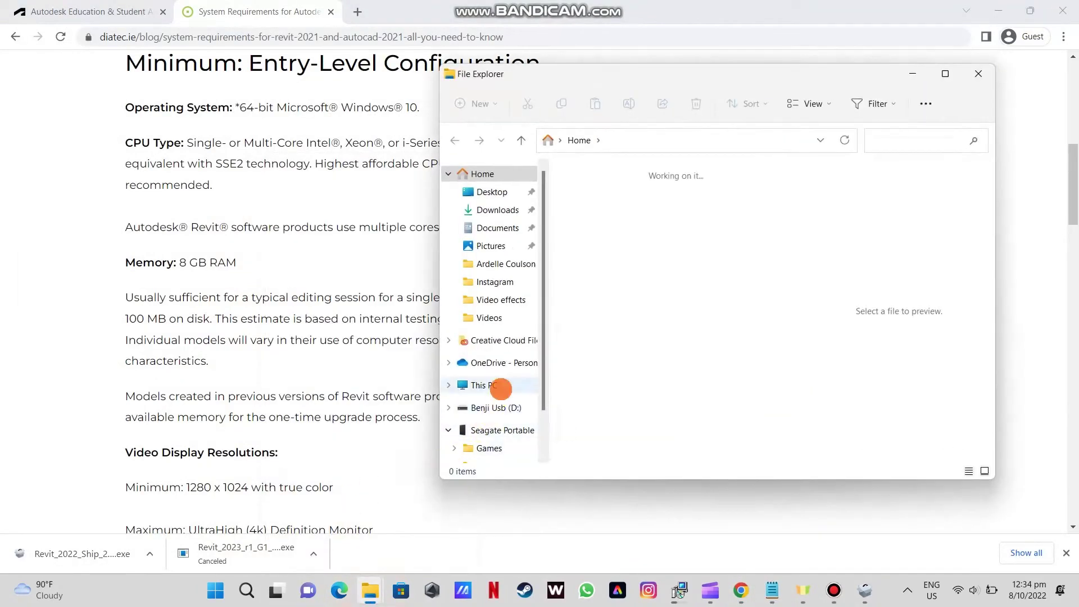
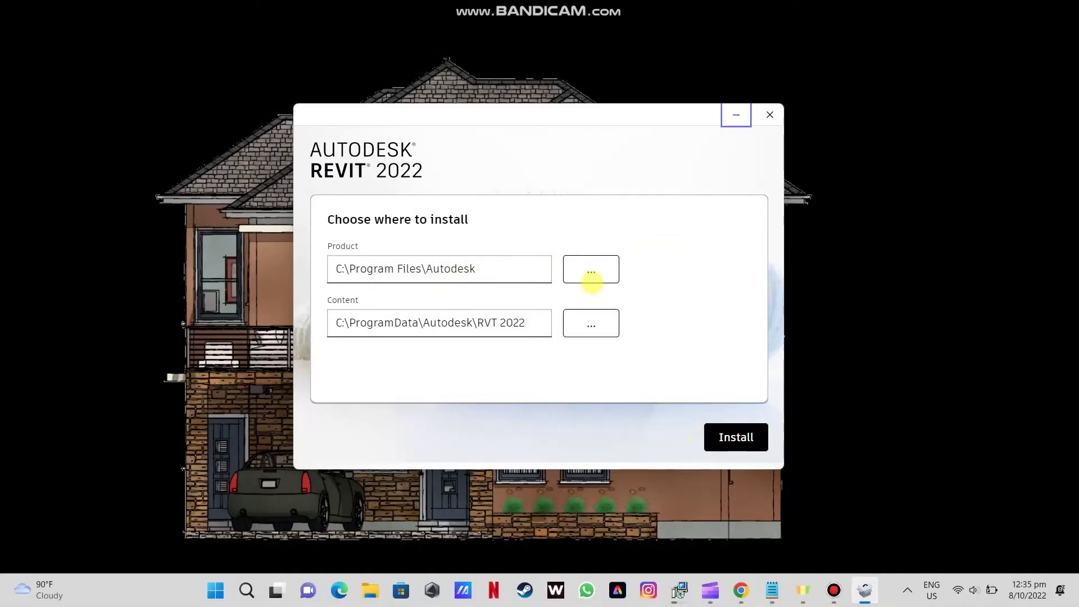
# Step: Install Revit 2022 with both the product and content locations set to Seagate Portable Drive (E:), and finish the installer
pyautogui.click(591, 270)
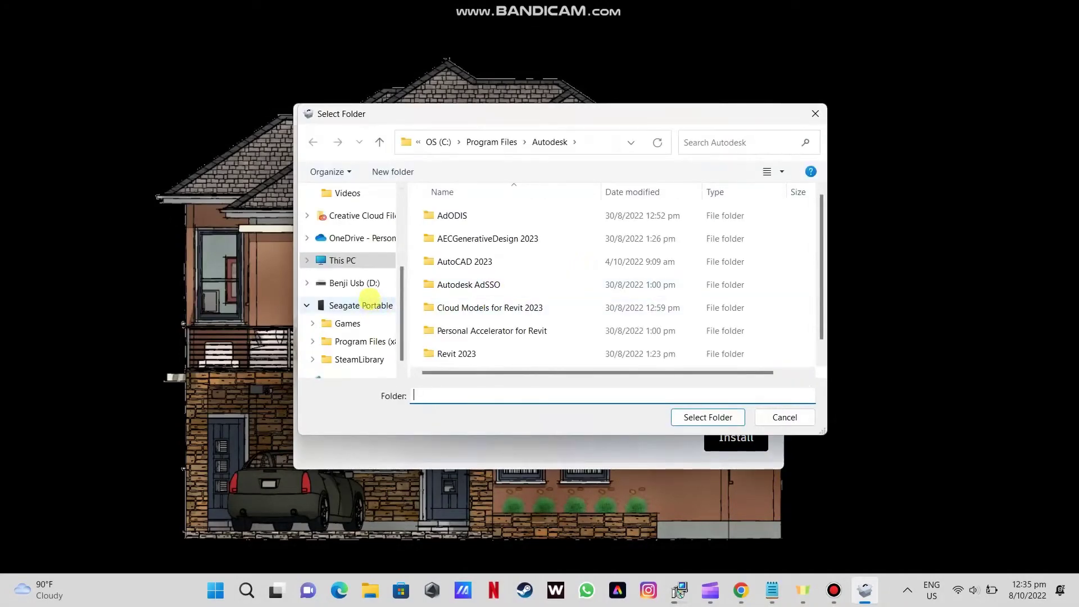
pyautogui.click(367, 299)
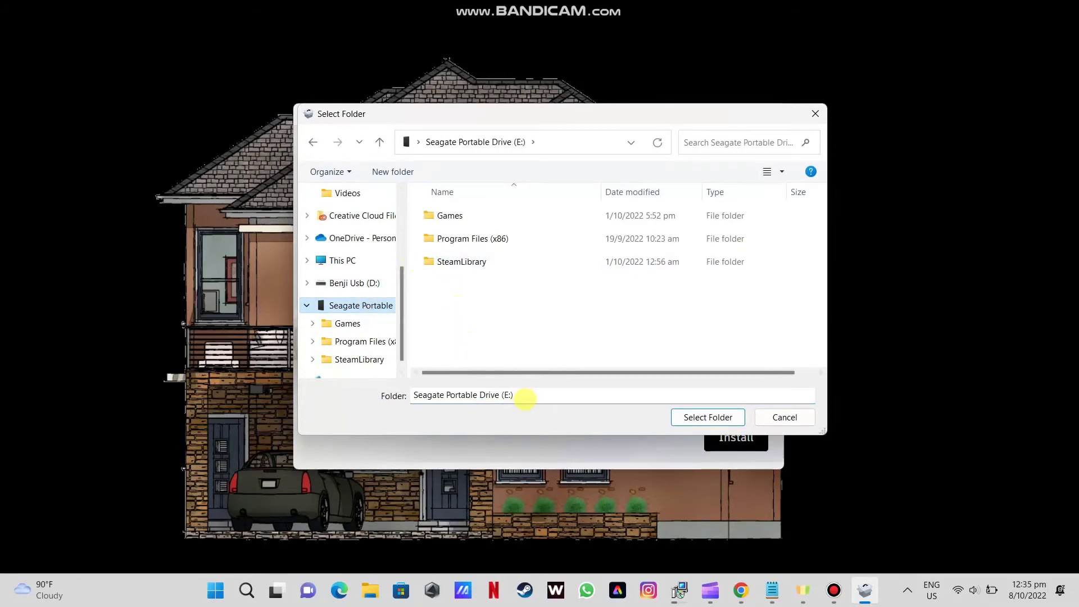
pyautogui.click(707, 418)
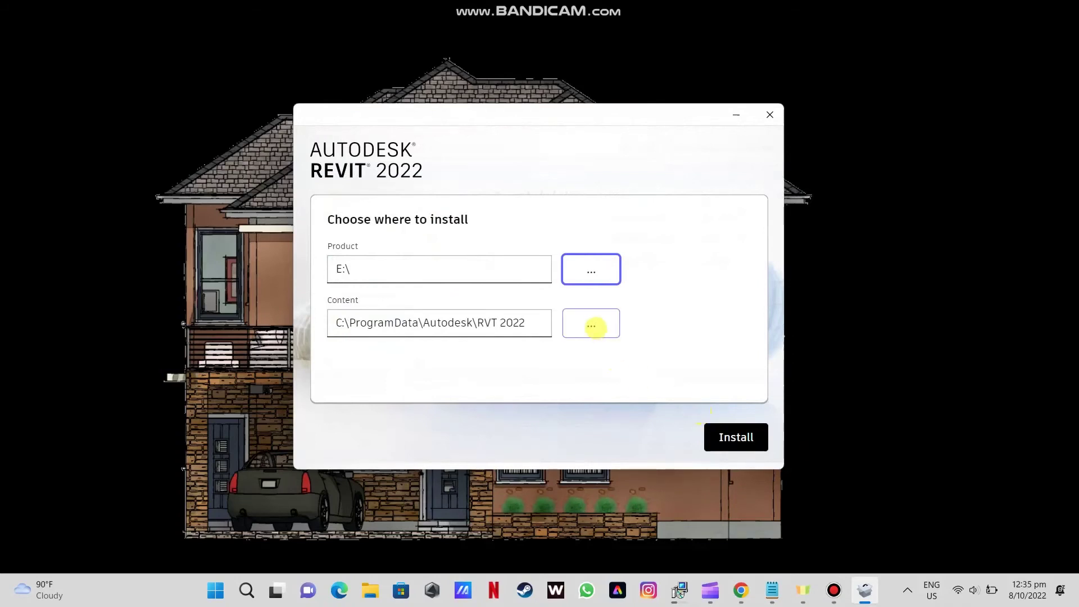
pyautogui.click(592, 326)
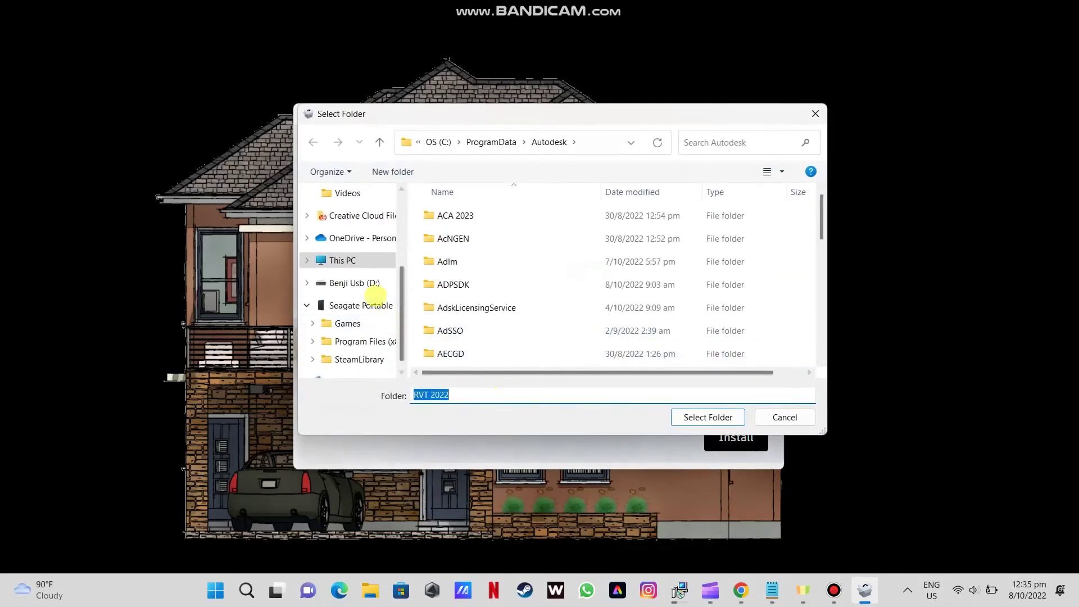
pyautogui.click(372, 302)
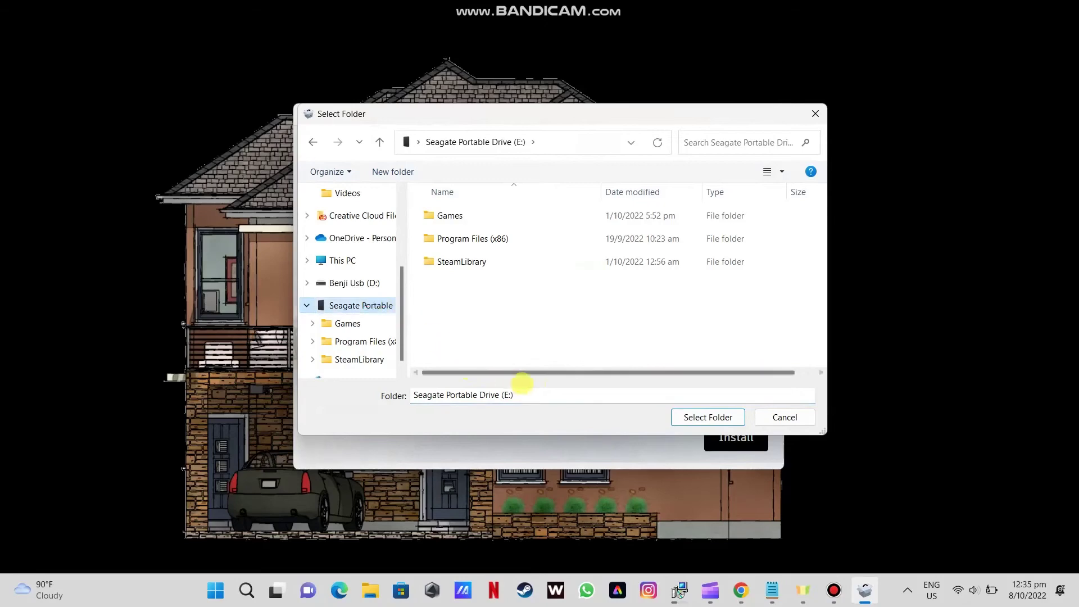
pyautogui.click(732, 417)
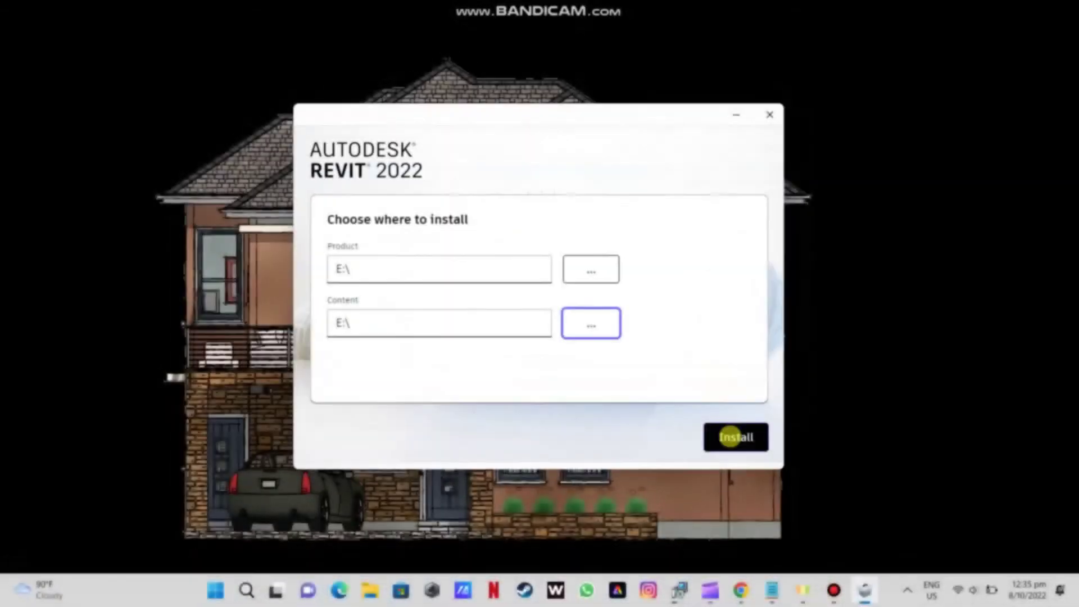
pyautogui.click(731, 437)
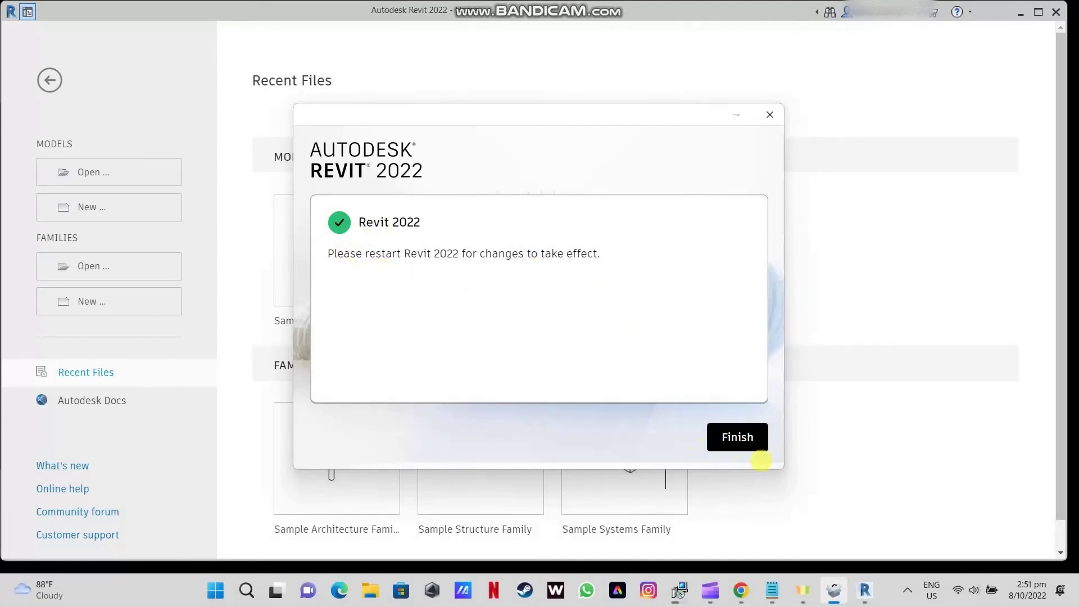
pyautogui.click(742, 439)
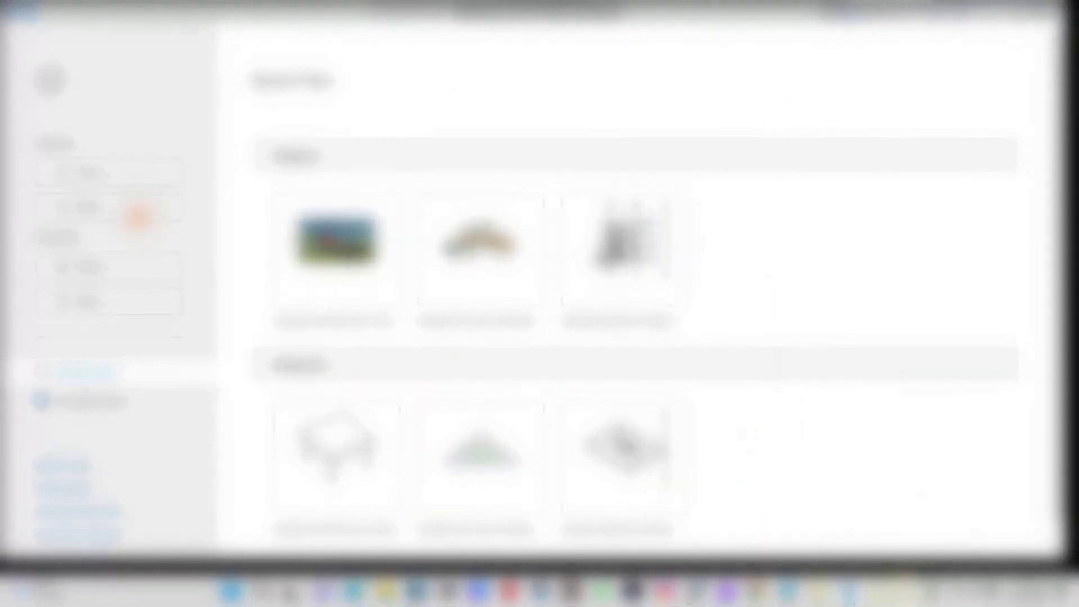
# Step: Create a new Revit project from the Architectural Template
pyautogui.click(138, 215)
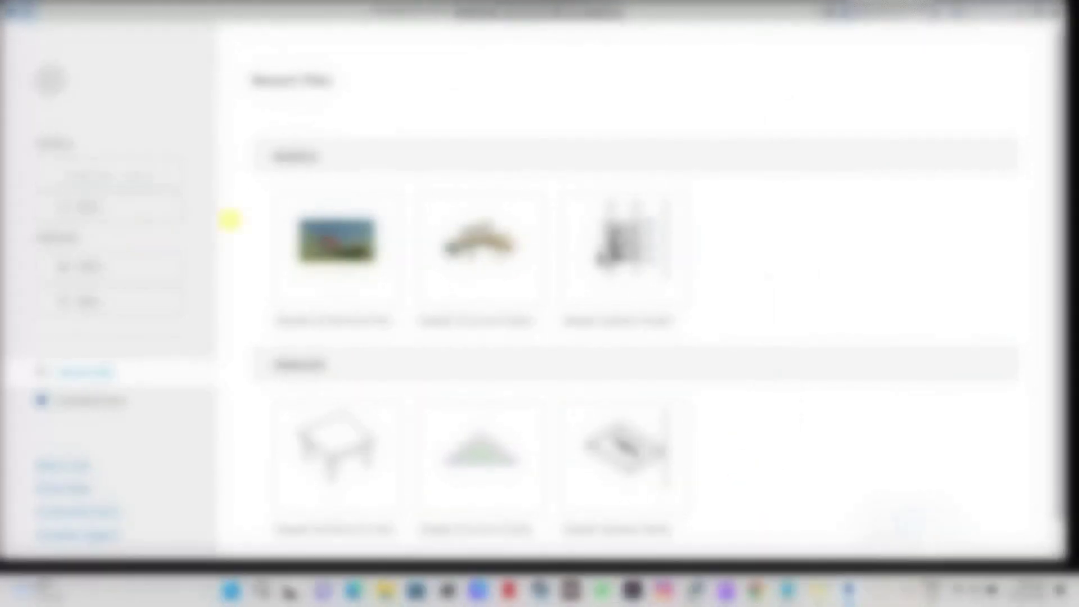
pyautogui.click(575, 253)
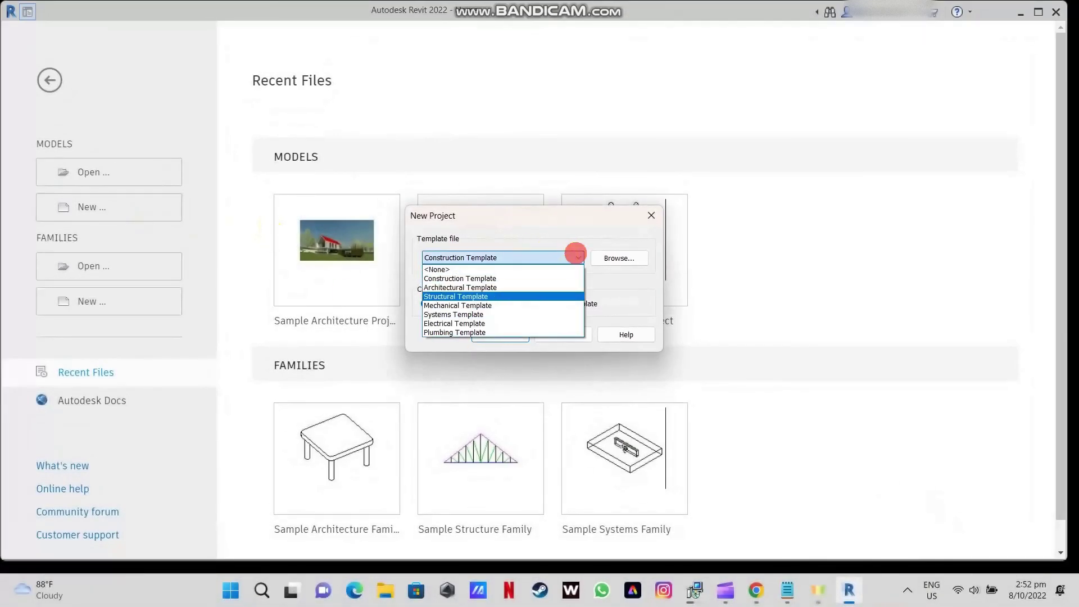
pyautogui.click(564, 283)
pyautogui.click(518, 334)
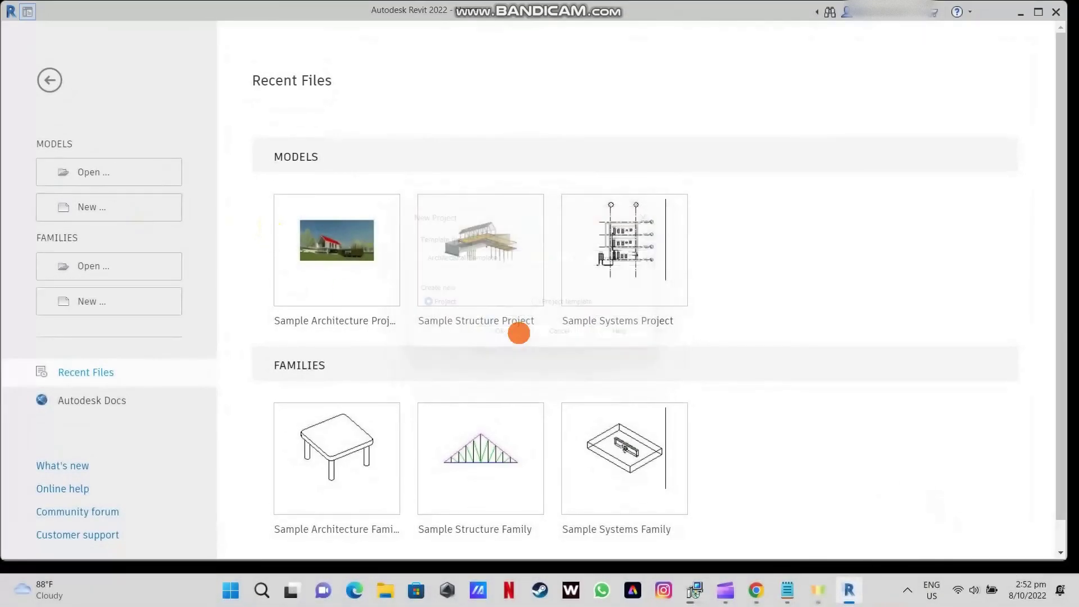